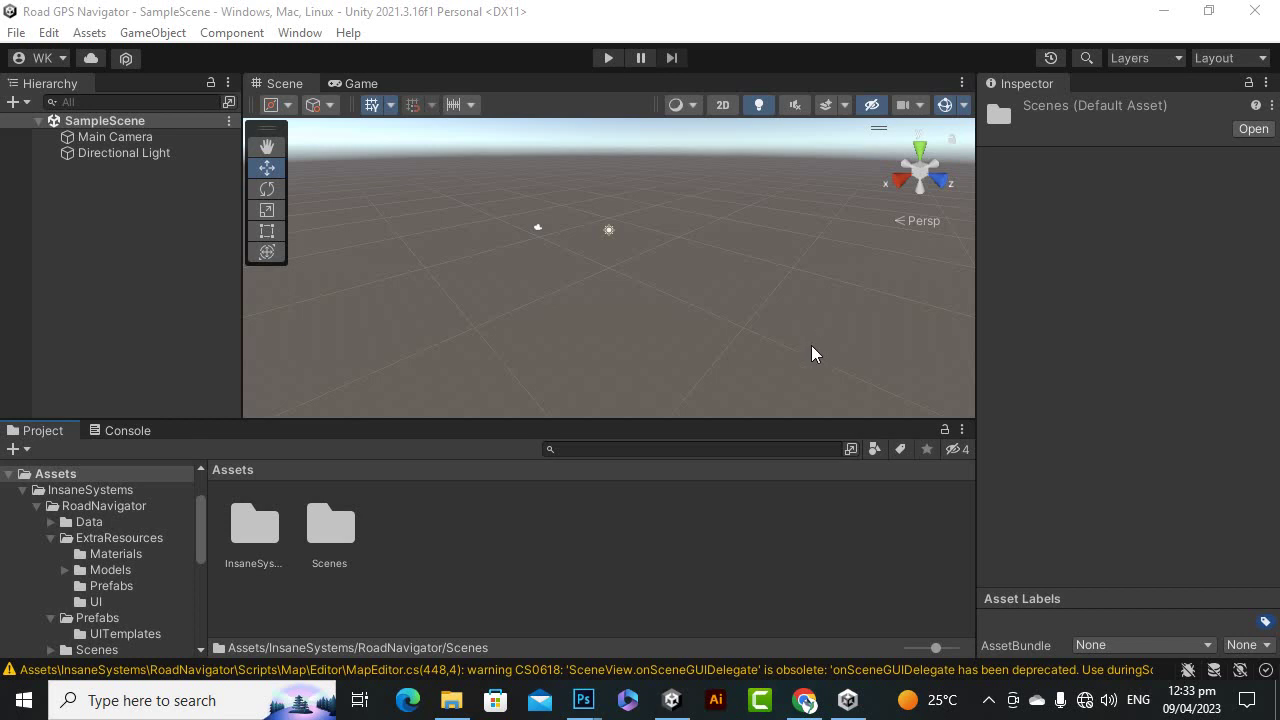
Step: Open InsaneSystems > RoadNavigator in the Project window and peek into its Scripts folder
{"action": "left_click", "coordinate": [452, 700]}
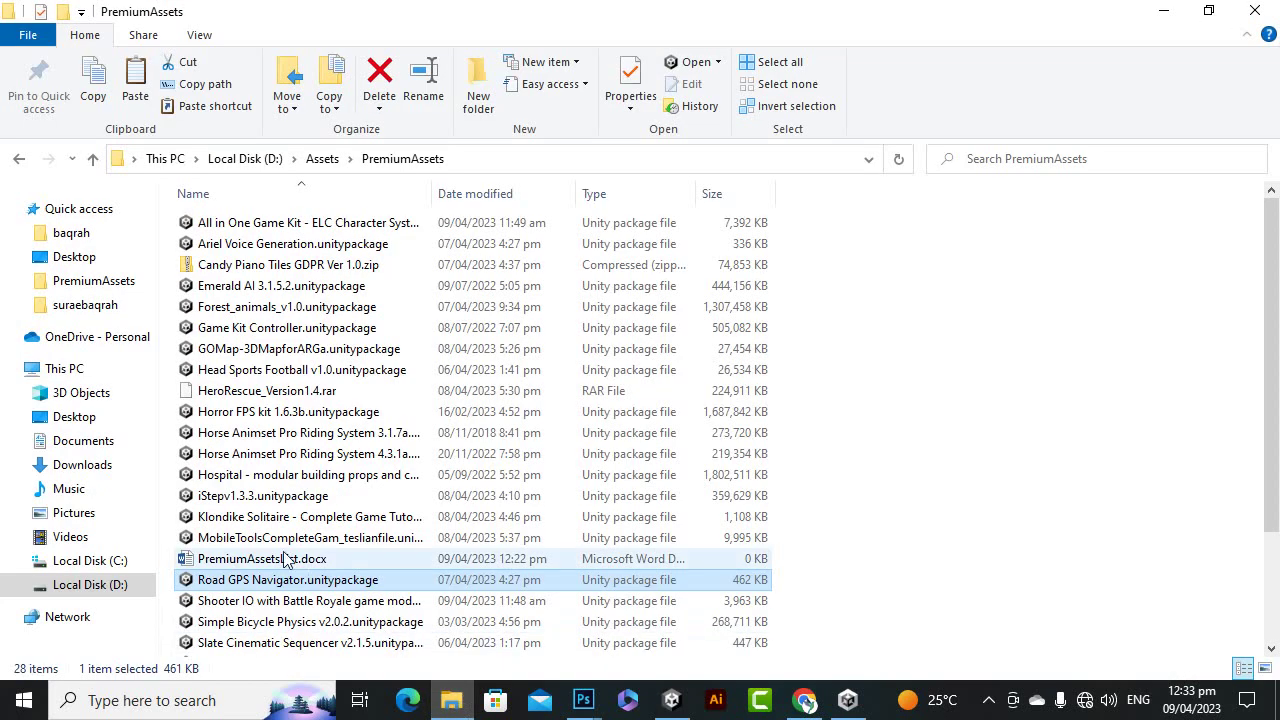
{"action": "left_click", "coordinate": [1164, 10]}
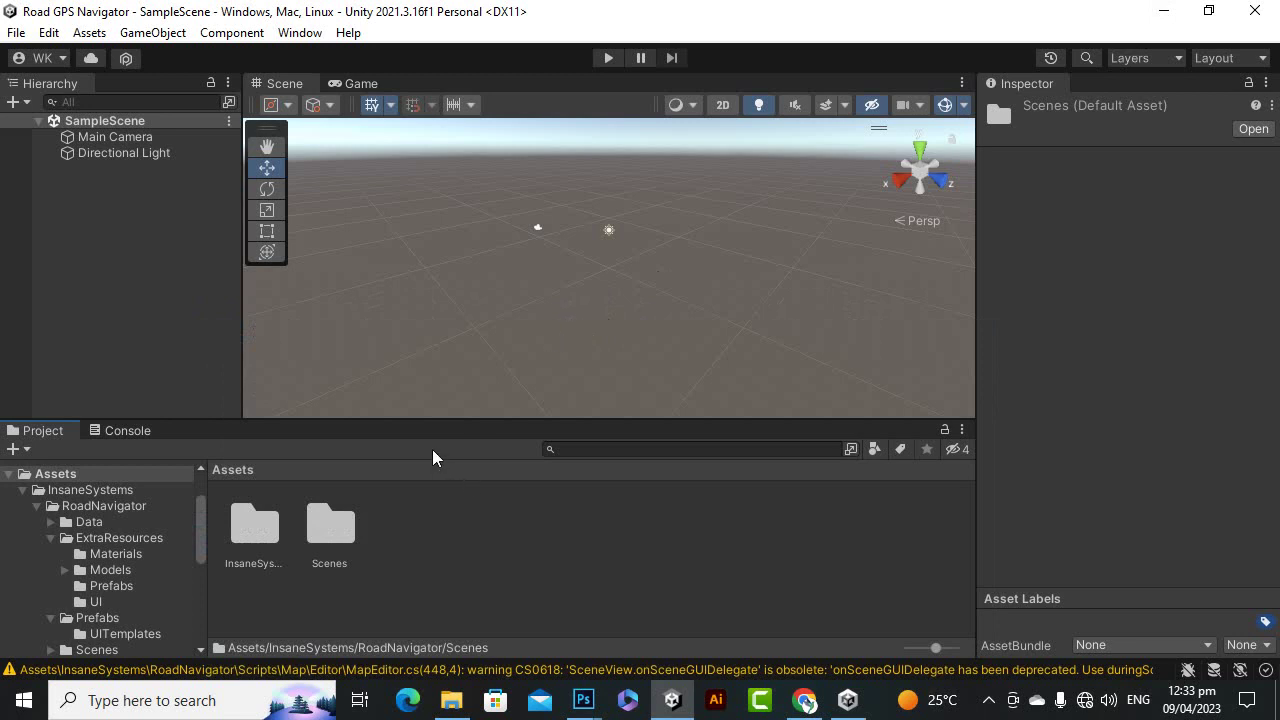
{"action": "double_click", "coordinate": [257, 532]}
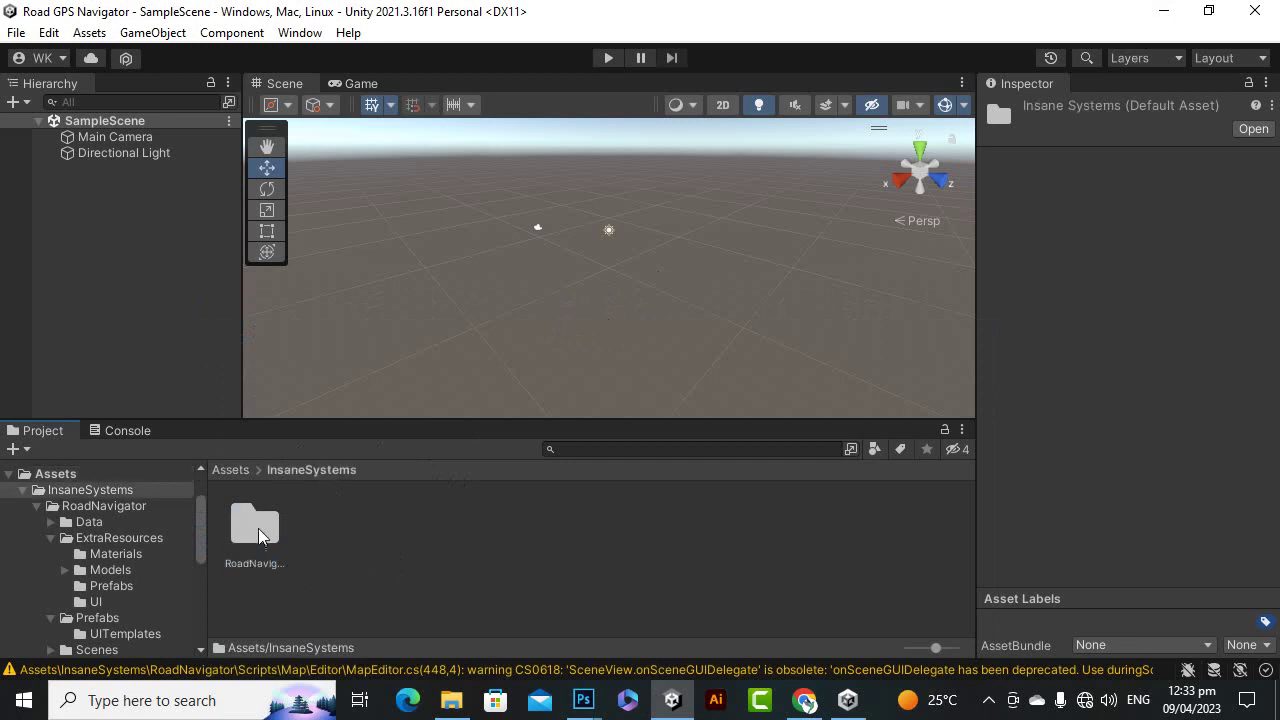
{"action": "double_click", "coordinate": [257, 532]}
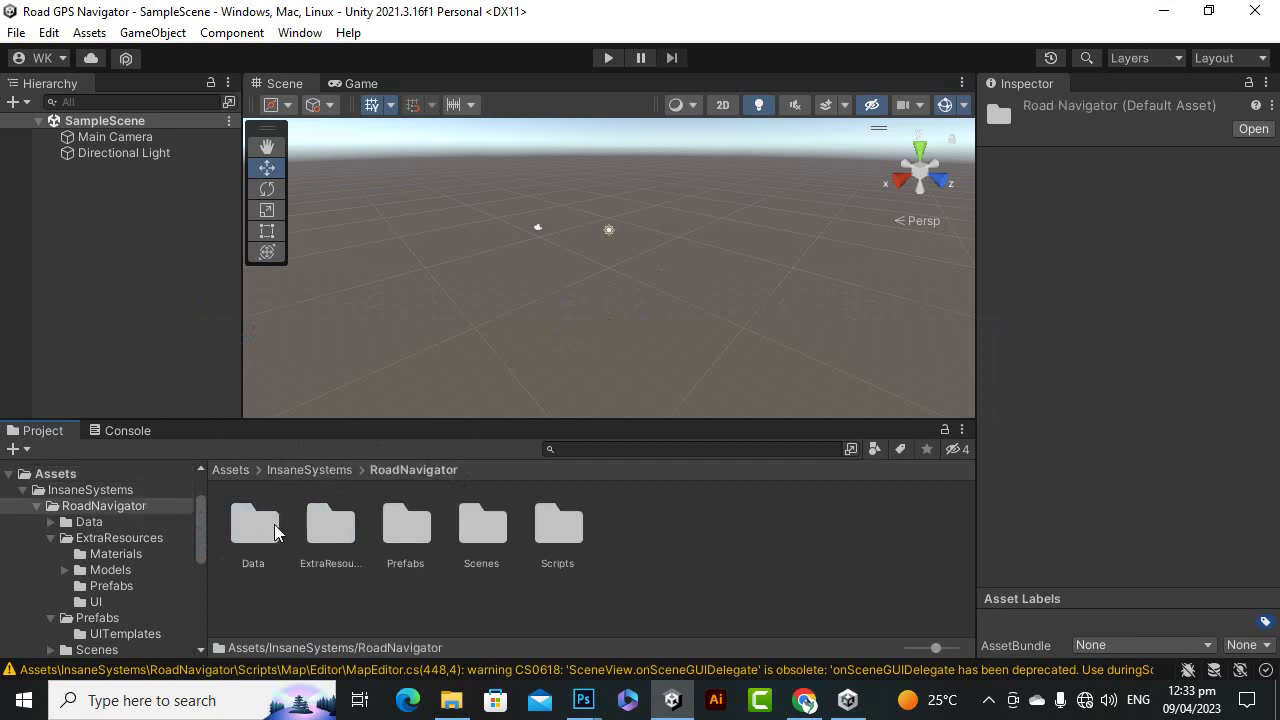
{"action": "double_click", "coordinate": [570, 537]}
{"action": "left_click", "coordinate": [410, 470]}
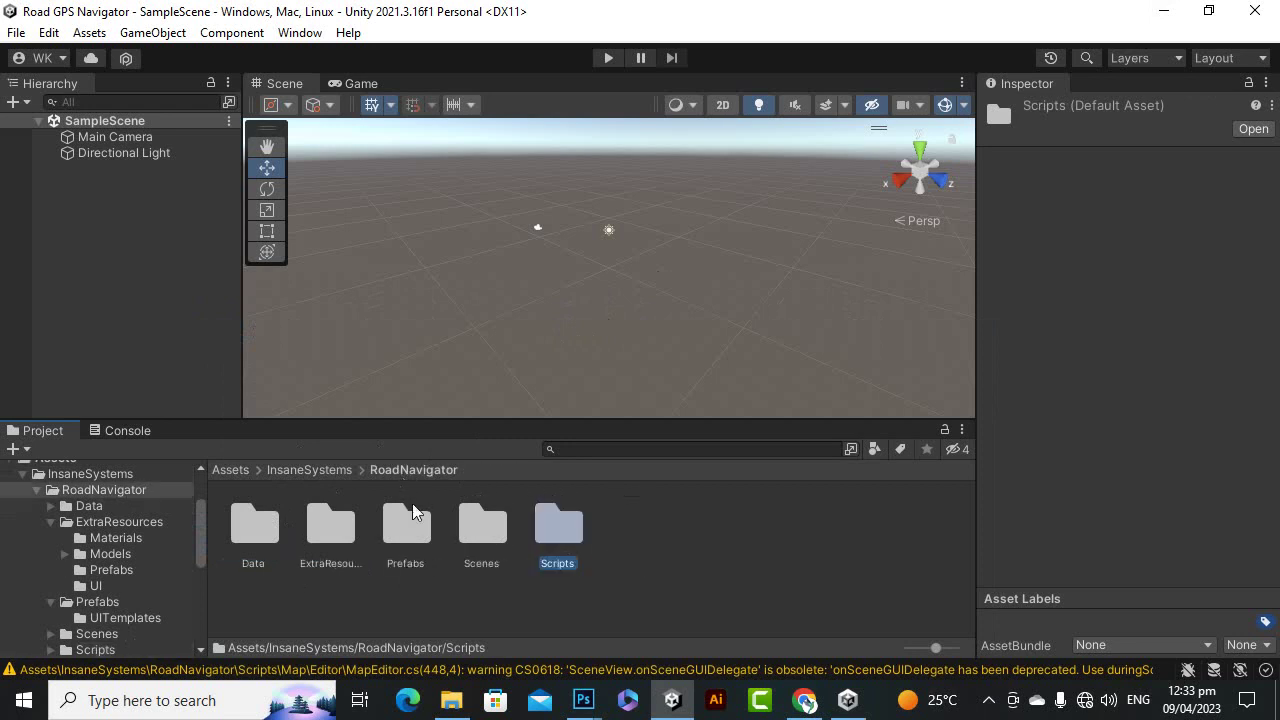
Step: Browse the RoadNavigator Scenes and Prefabs folders, returning to RoadNavigator after each
{"action": "double_click", "coordinate": [483, 531]}
{"action": "left_click", "coordinate": [390, 472]}
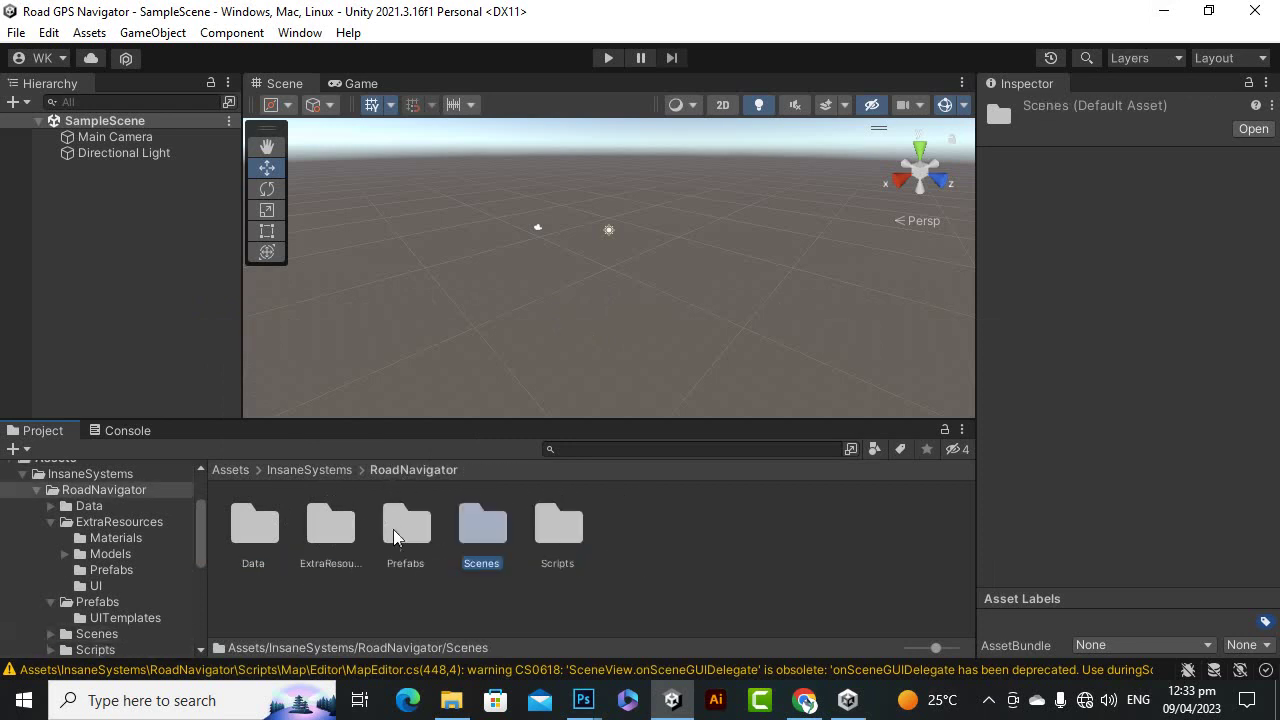
{"action": "double_click", "coordinate": [395, 535]}
{"action": "left_click", "coordinate": [401, 474]}
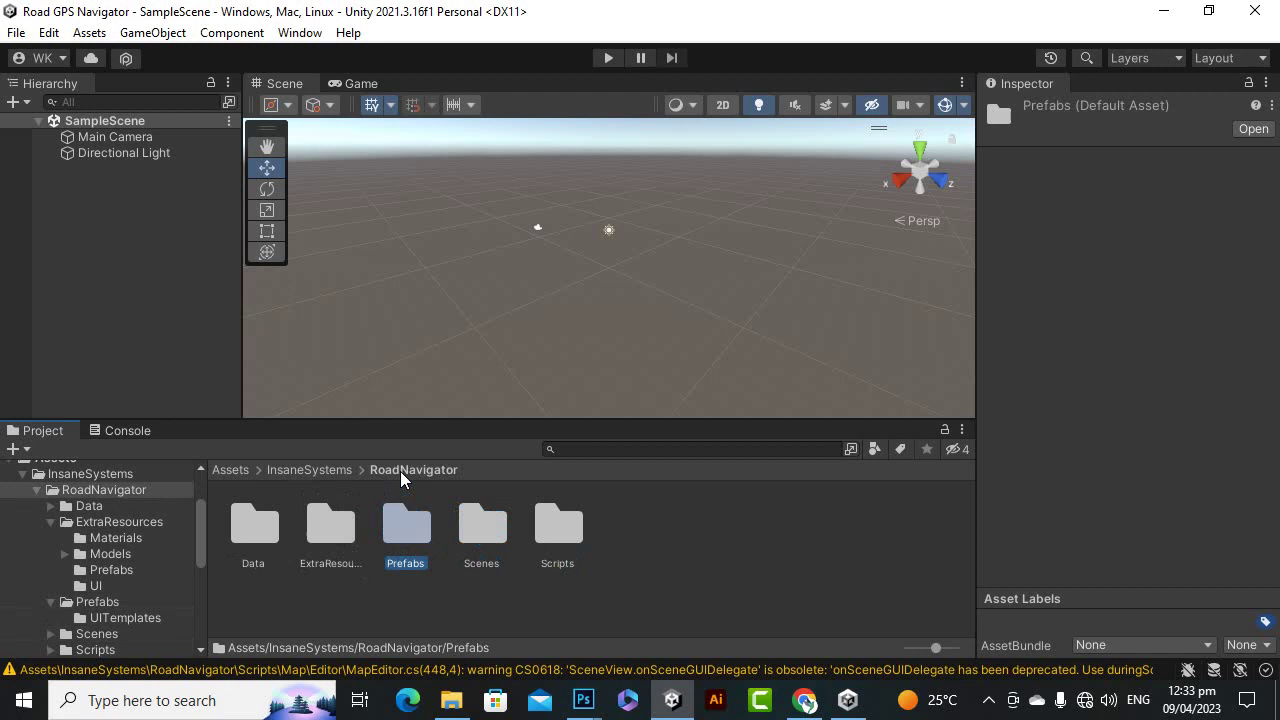
{"action": "double_click", "coordinate": [405, 540]}
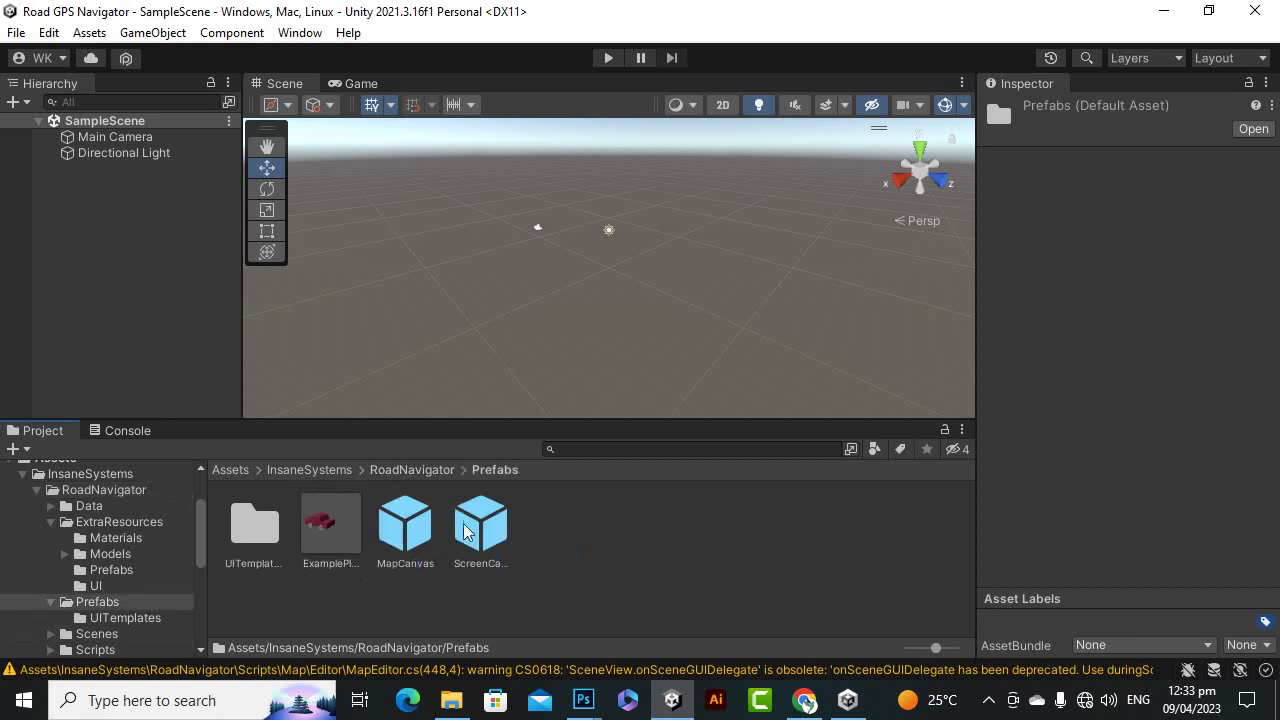
{"action": "left_click", "coordinate": [405, 471]}
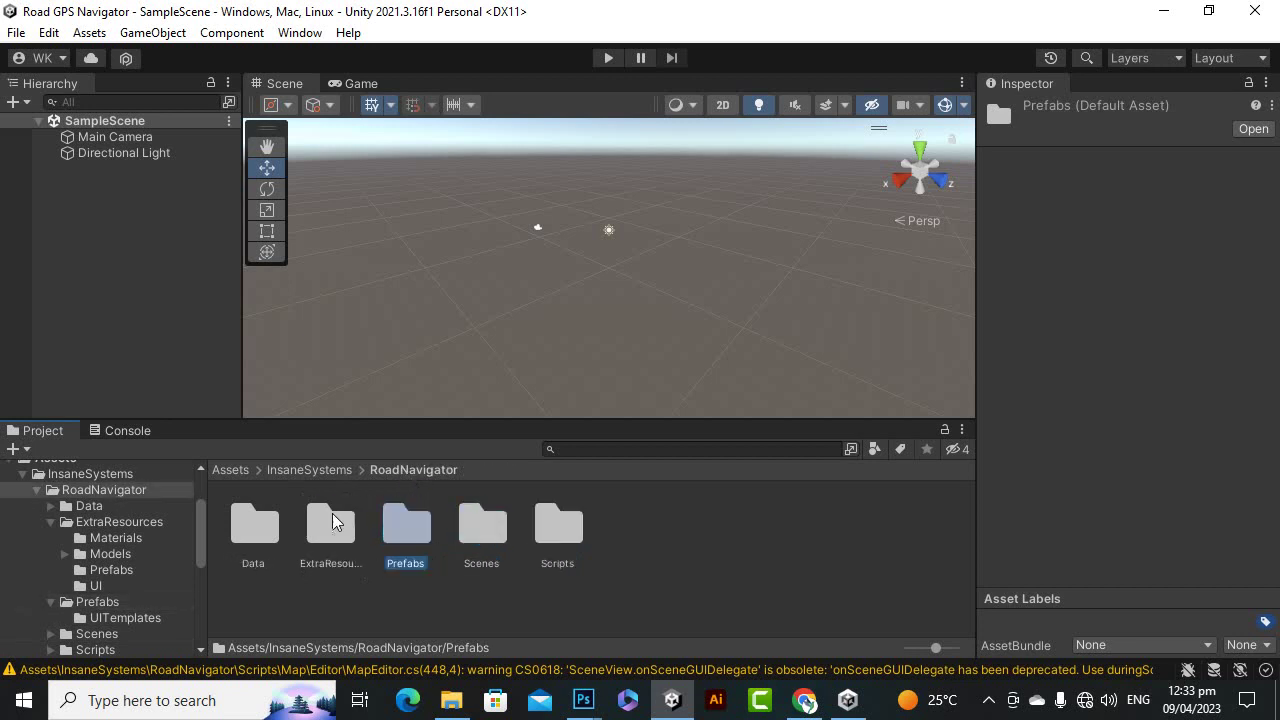
Step: Select the ExtraResources and Data folders, recheck Scripts, then settle in the Scenes folder
{"action": "left_click", "coordinate": [332, 513]}
{"action": "left_click", "coordinate": [359, 602]}
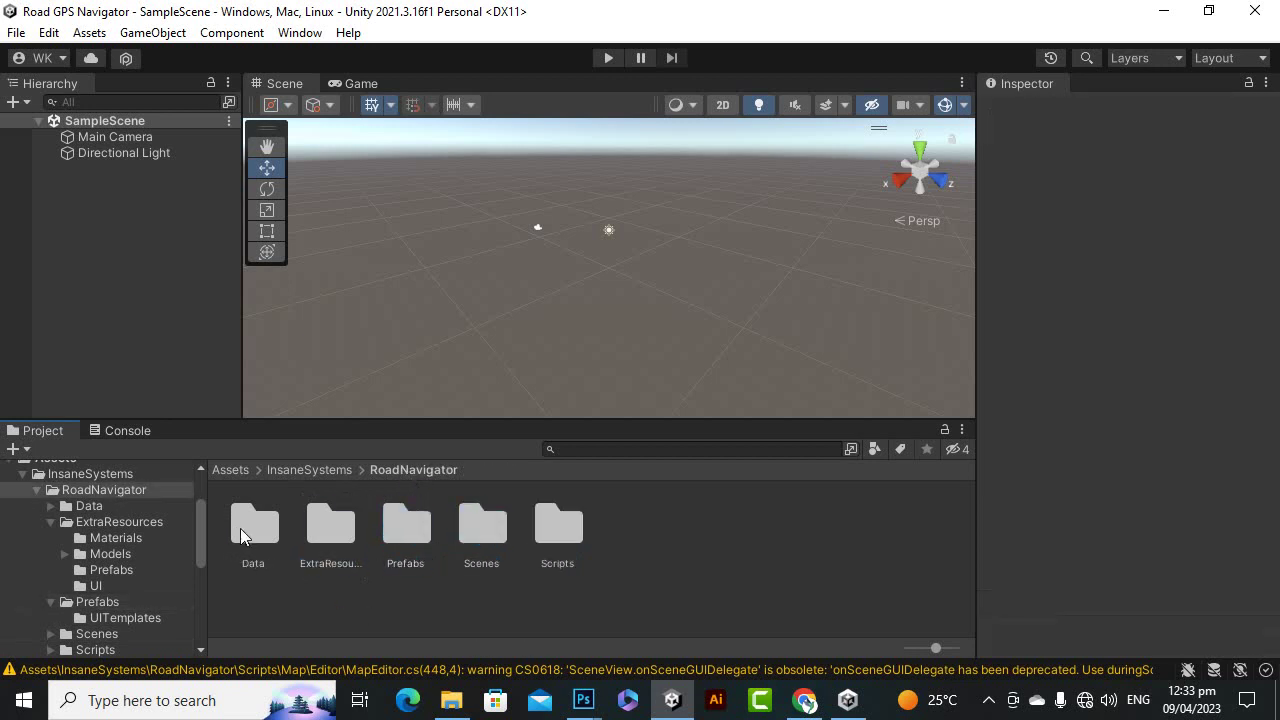
{"action": "left_click", "coordinate": [241, 528]}
{"action": "left_click", "coordinate": [343, 524]}
{"action": "left_click", "coordinate": [372, 582]}
{"action": "double_click", "coordinate": [558, 528]}
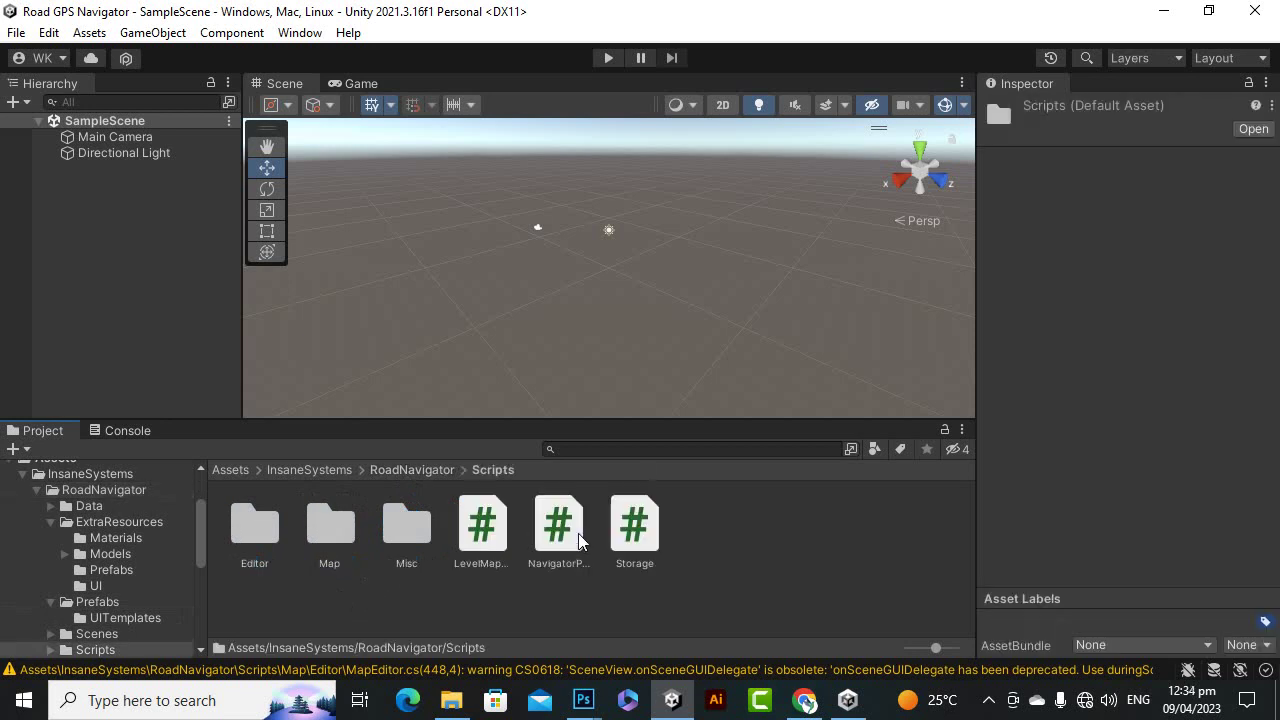
{"action": "left_click", "coordinate": [409, 470]}
{"action": "double_click", "coordinate": [480, 528]}
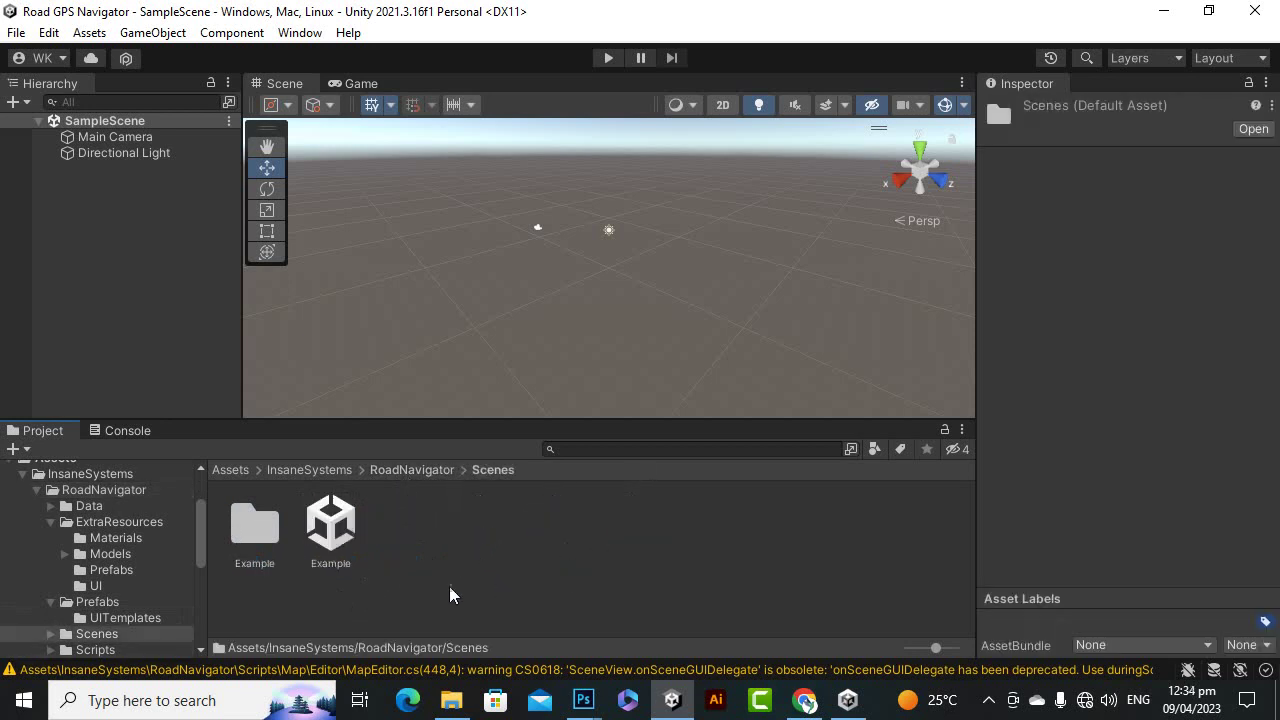
Step: Open the Example scene, tilt the view of the town, and start play mode
{"action": "double_click", "coordinate": [333, 528]}
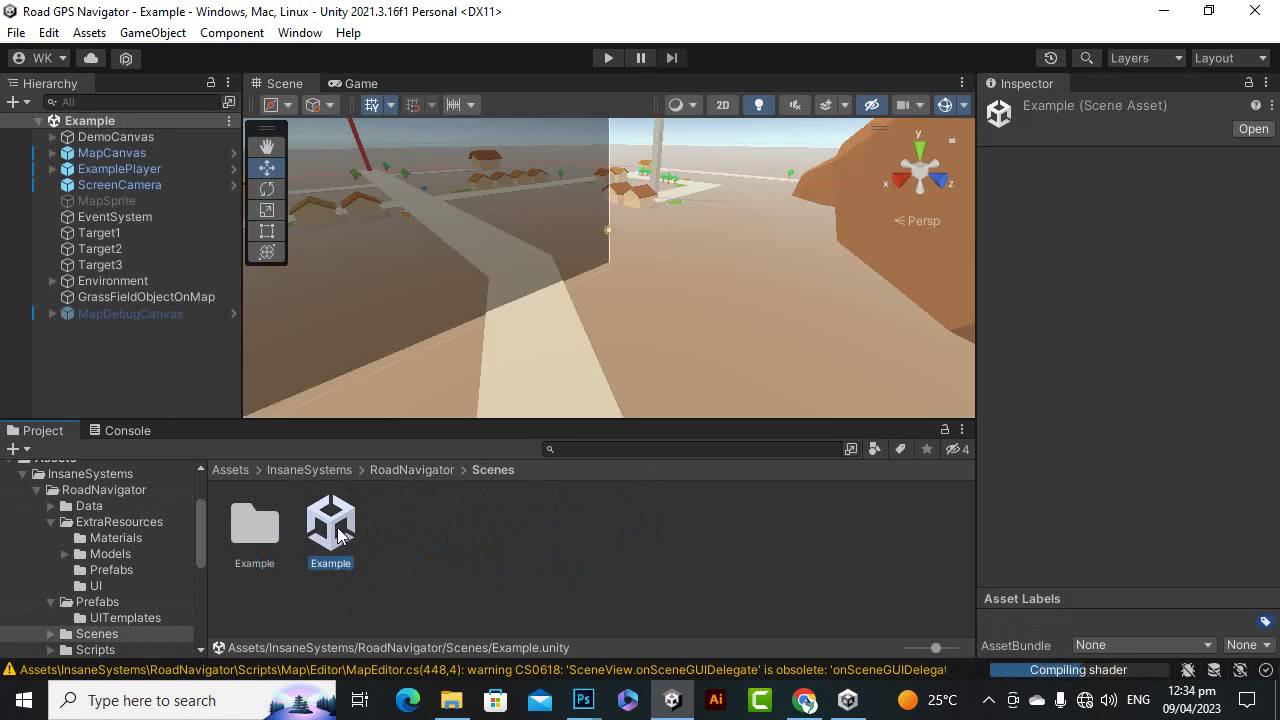
{"action": "right_click_drag", "start_coordinate": [613, 268], "coordinate": [612, 252]}
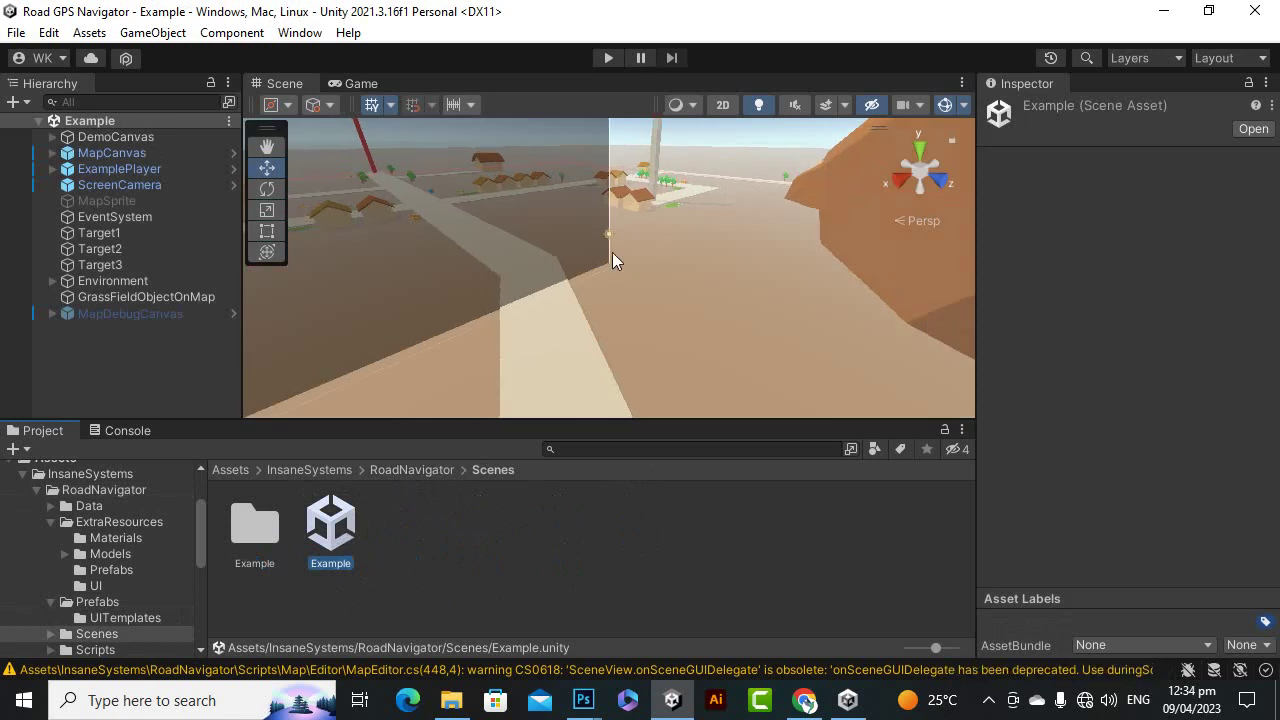
{"action": "left_click", "coordinate": [607, 58]}
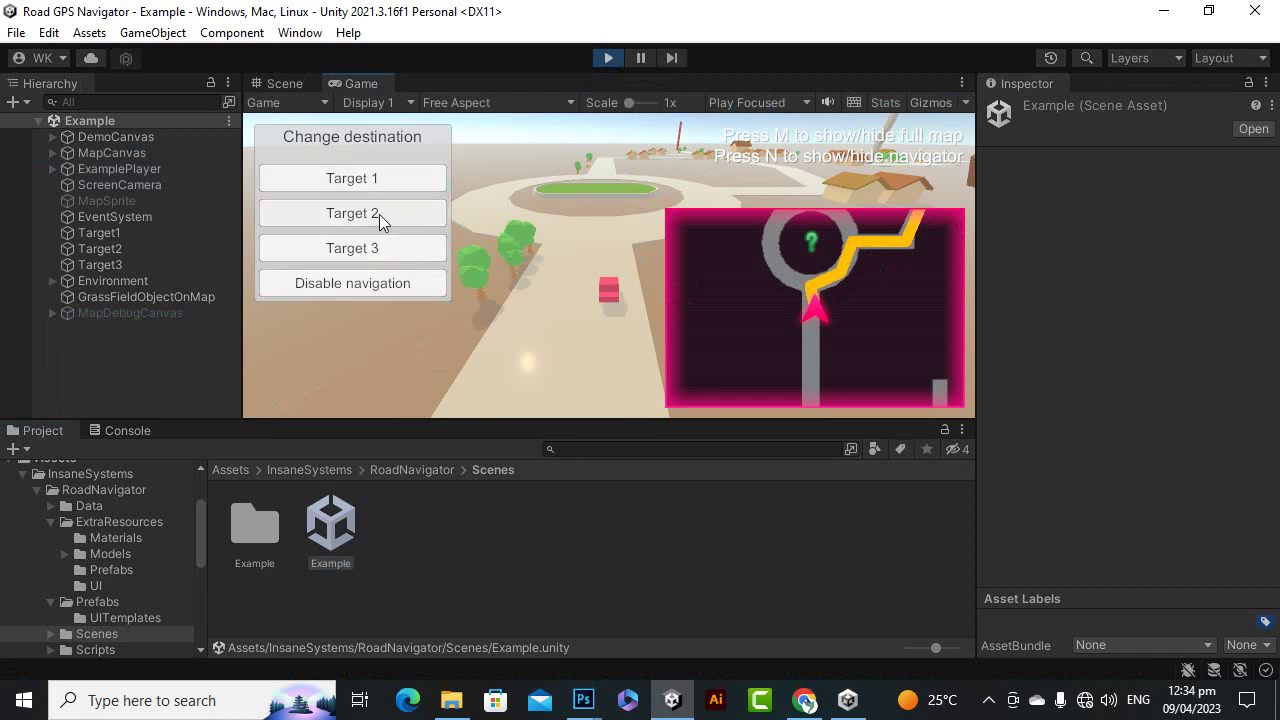
Step: Route the navigator to Target 1, Target 3, disable navigation, back to Target 1, then stop playing
{"action": "left_click", "coordinate": [397, 178]}
{"action": "left_click", "coordinate": [381, 250]}
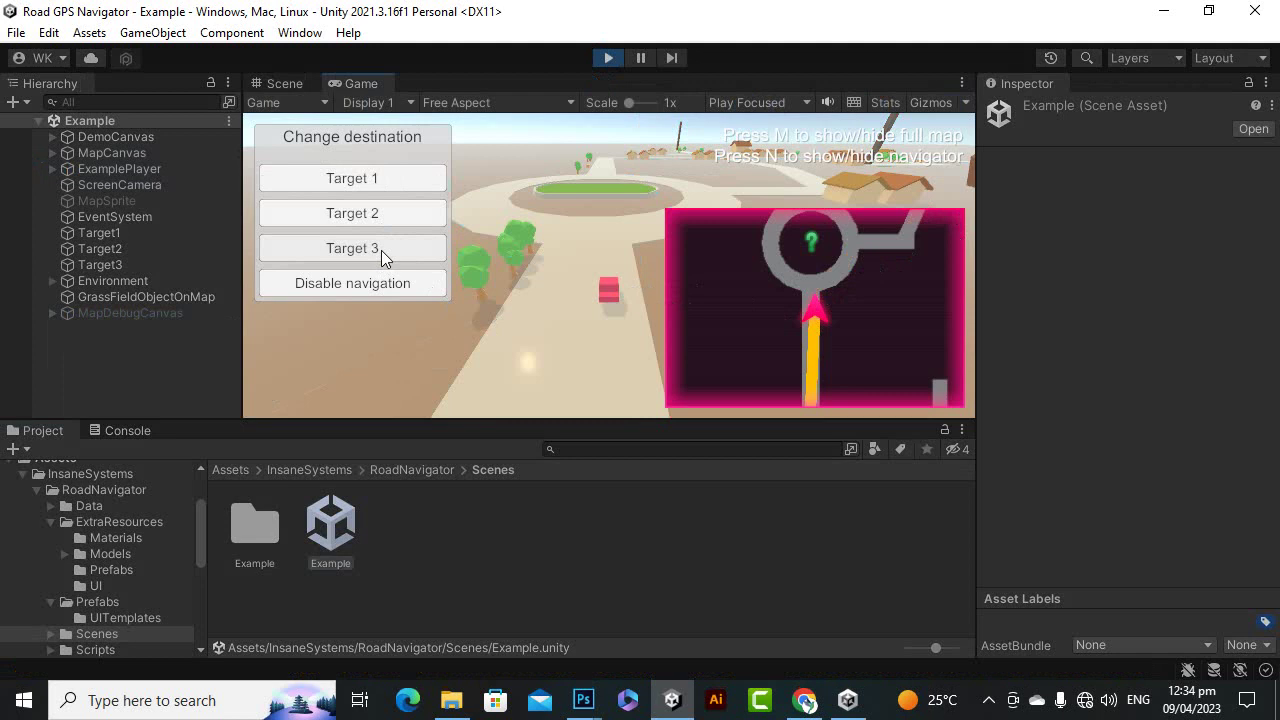
{"action": "left_click", "coordinate": [382, 287]}
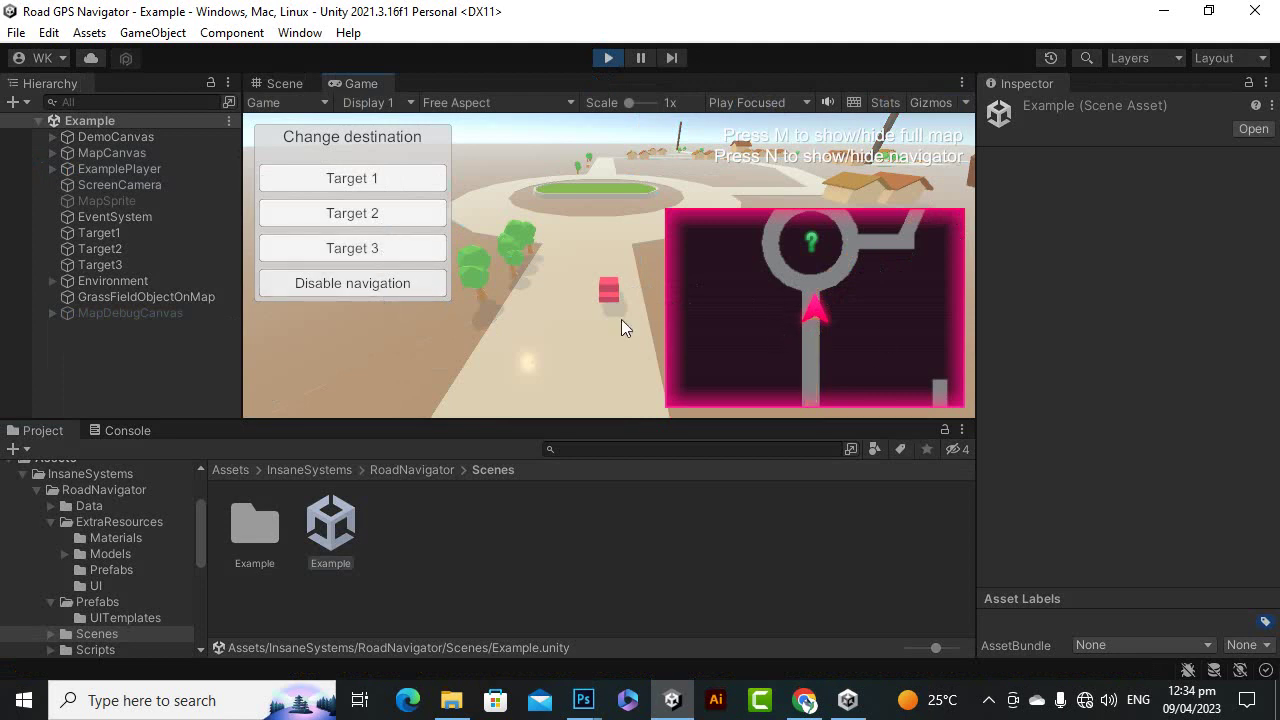
{"action": "left_click", "coordinate": [353, 183]}
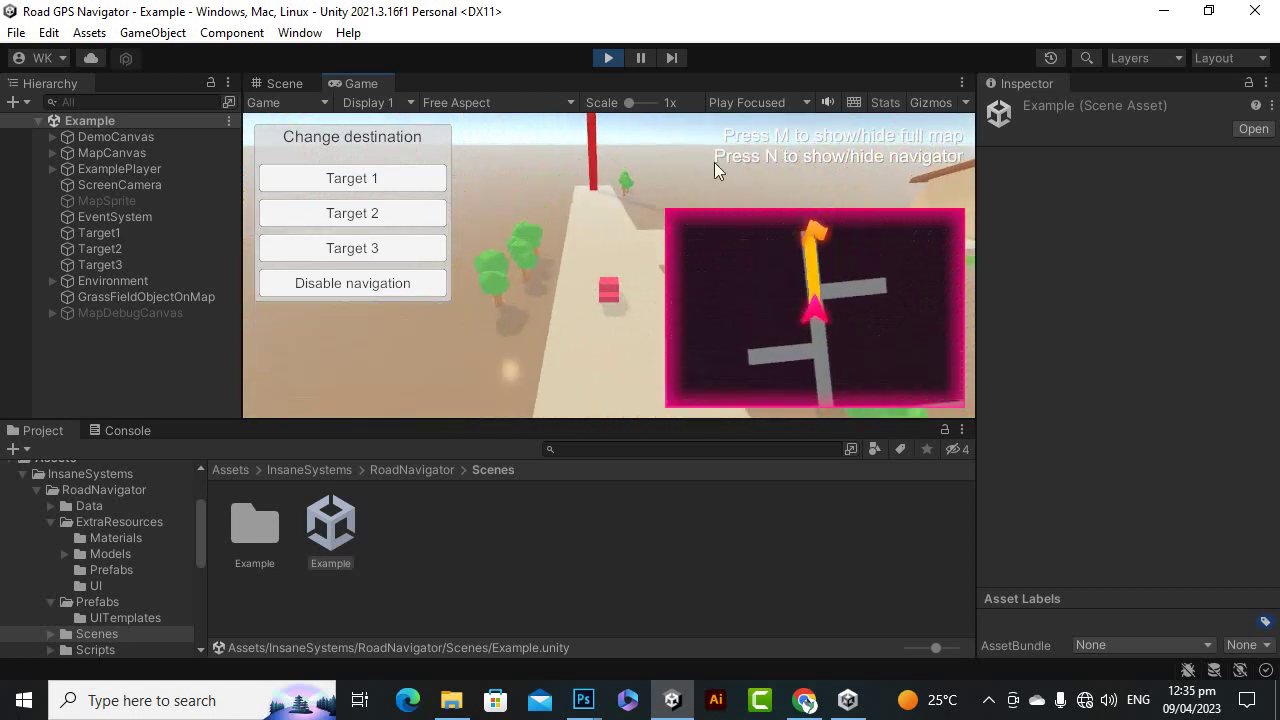
{"action": "left_click", "coordinate": [607, 58]}
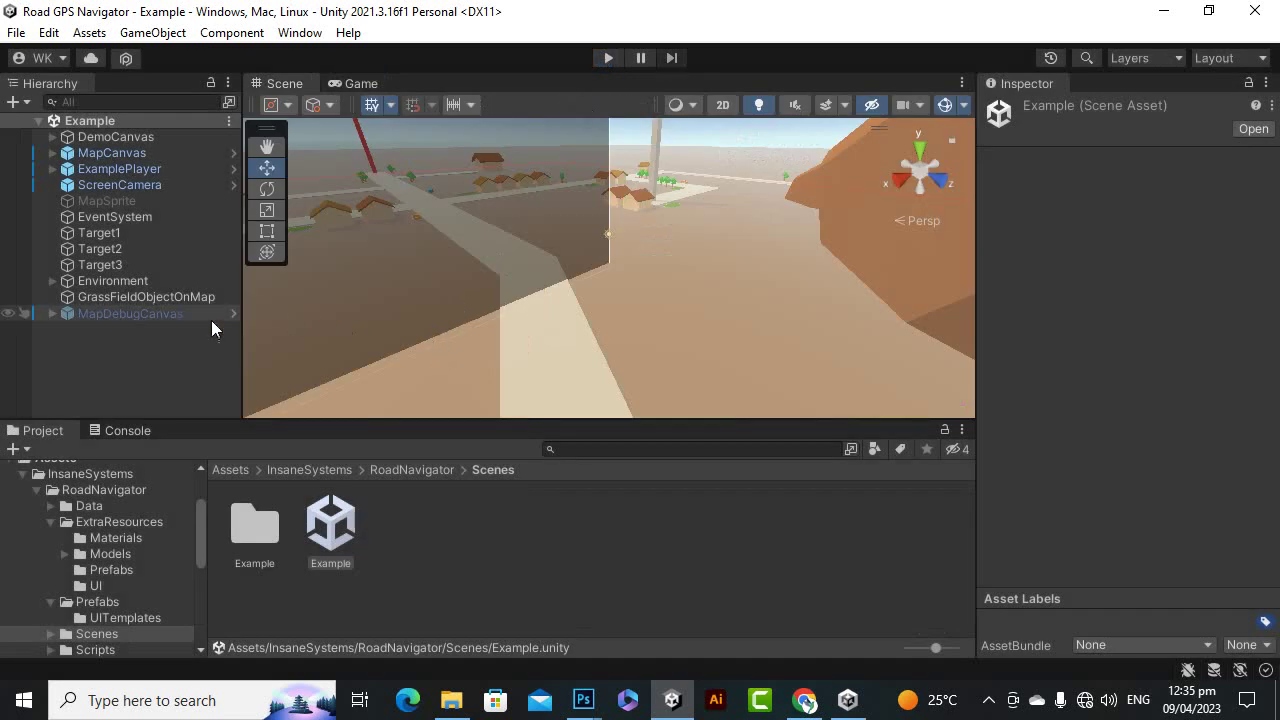
Step: Select Target1, frame it with F, and orbit and zoom around its surrounding roads
{"action": "left_click", "coordinate": [101, 234]}
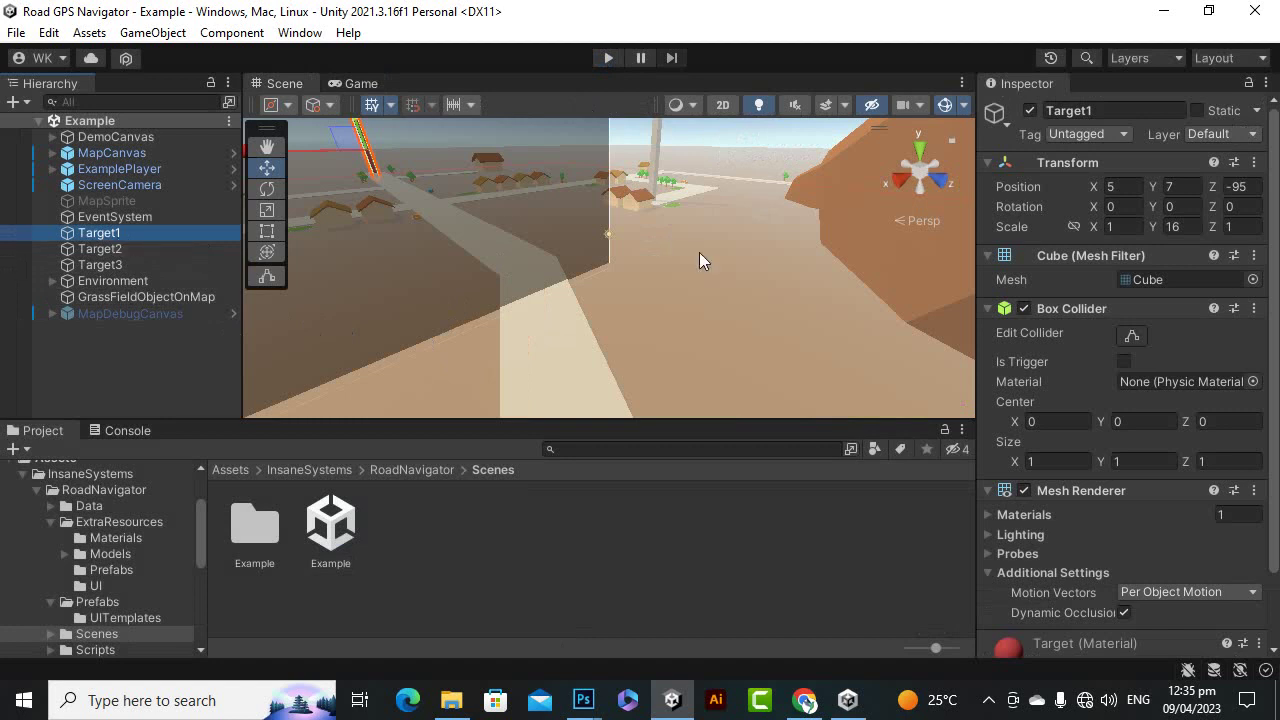
{"action": "key", "text": "f"}
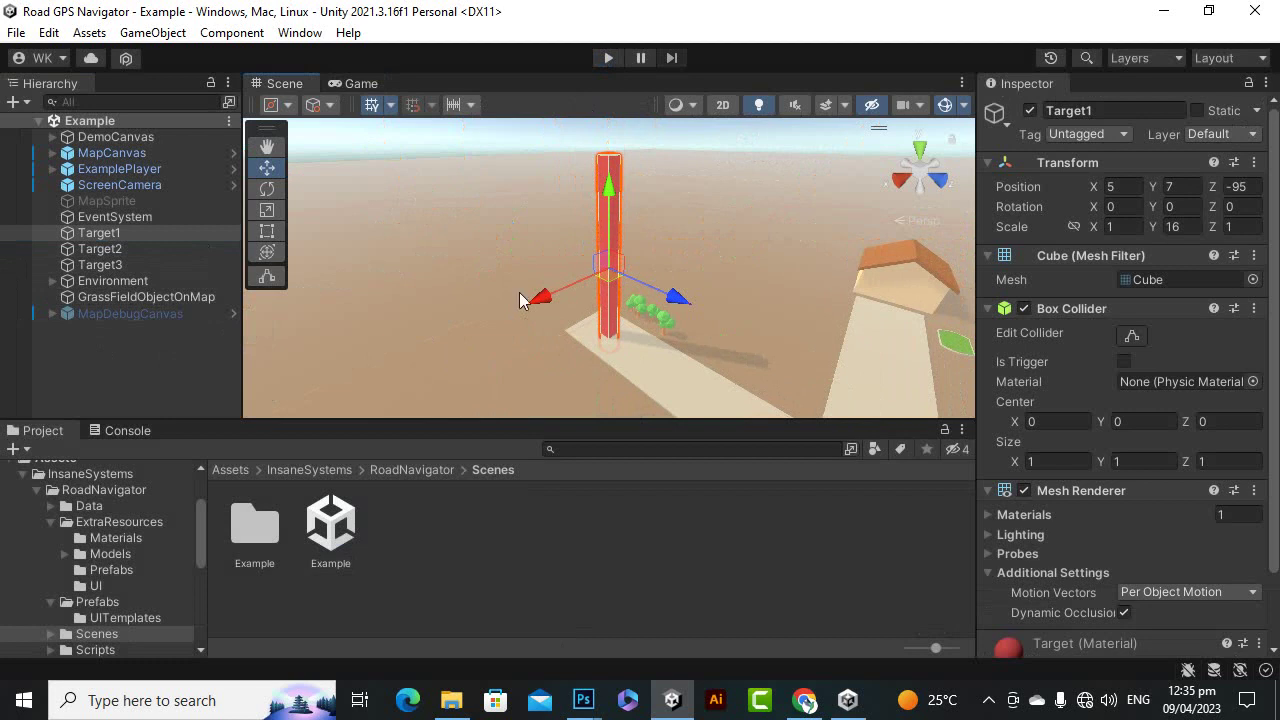
{"action": "left_click_drag", "start_coordinate": [632, 328], "coordinate": [434, 257], "text": "alt"}
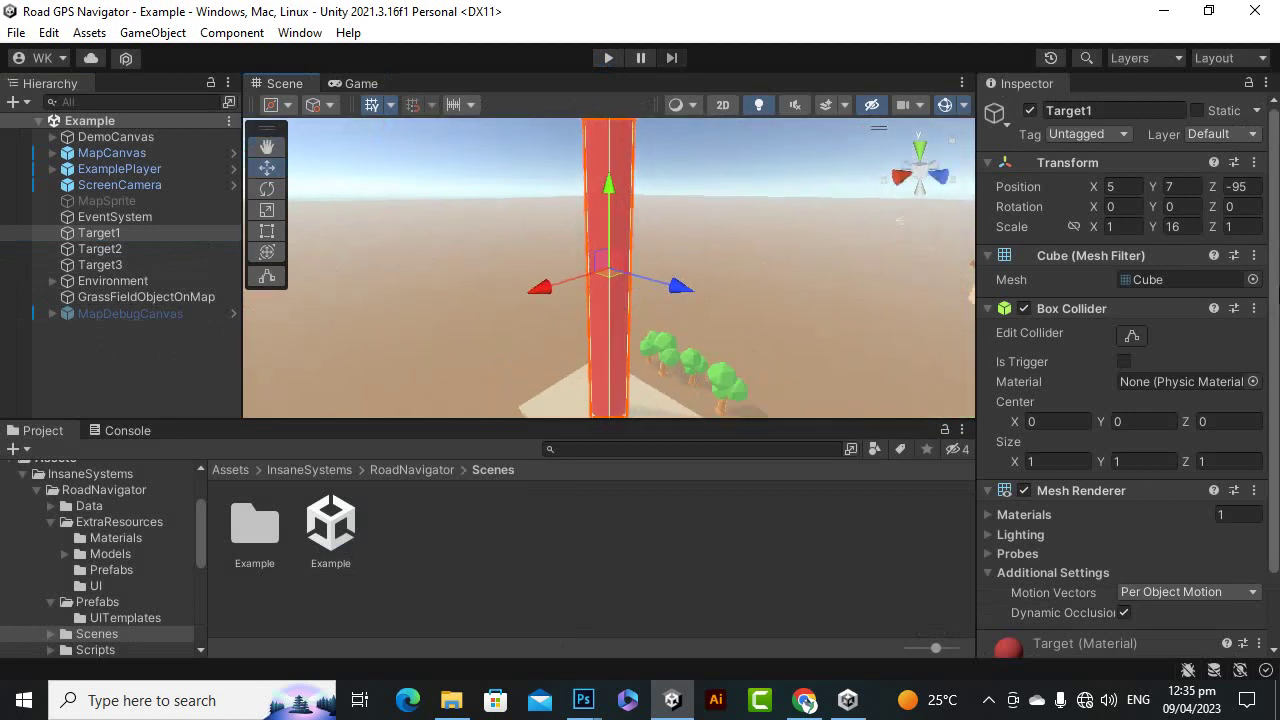
{"action": "scroll", "coordinate": [1034, 310], "scroll_direction": "down", "scroll_amount": 2}
{"action": "scroll", "coordinate": [1070, 265], "scroll_direction": "down", "scroll_amount": 1}
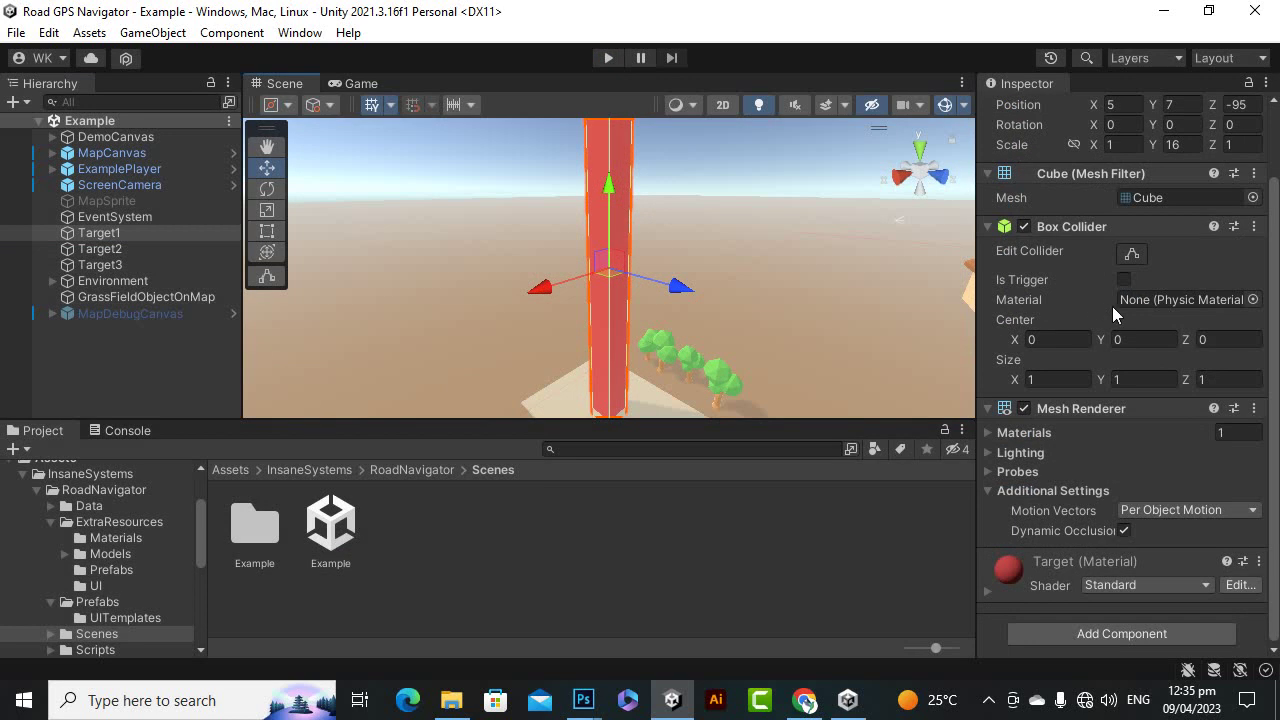
{"action": "scroll", "coordinate": [1070, 344], "scroll_direction": "up", "scroll_amount": 3}
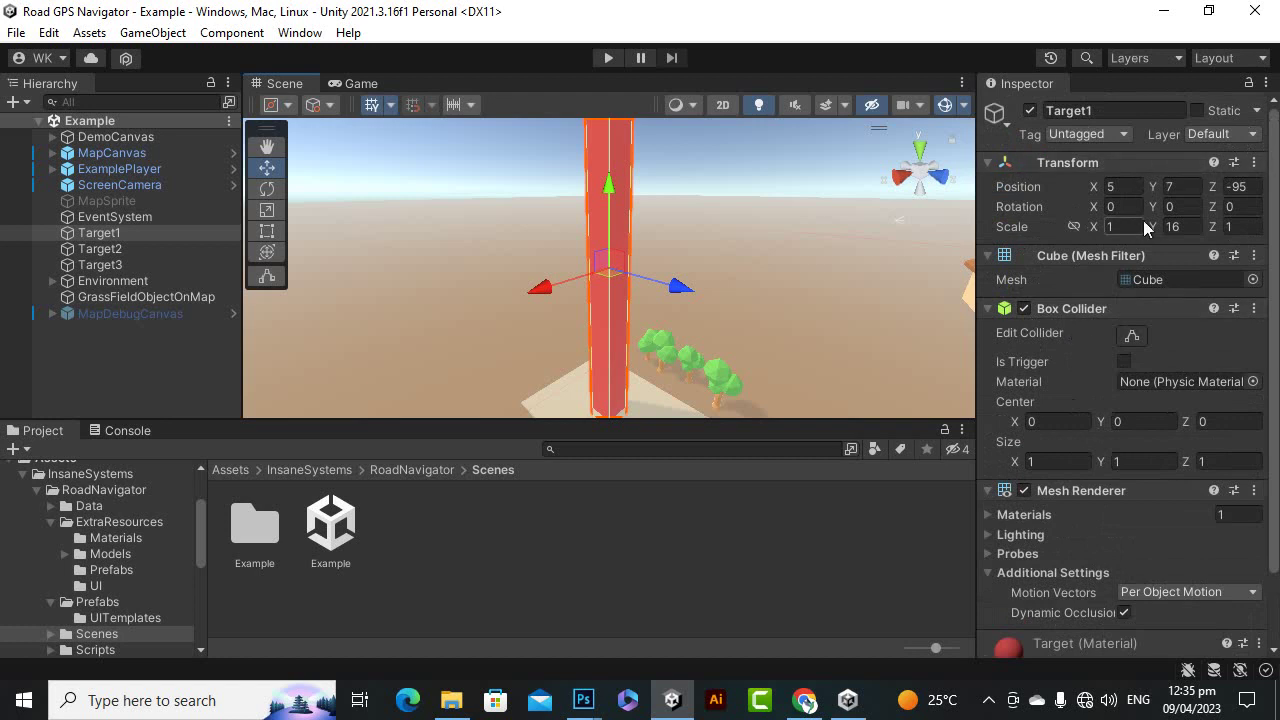
{"action": "scroll", "coordinate": [1125, 332], "scroll_direction": "down", "scroll_amount": 3}
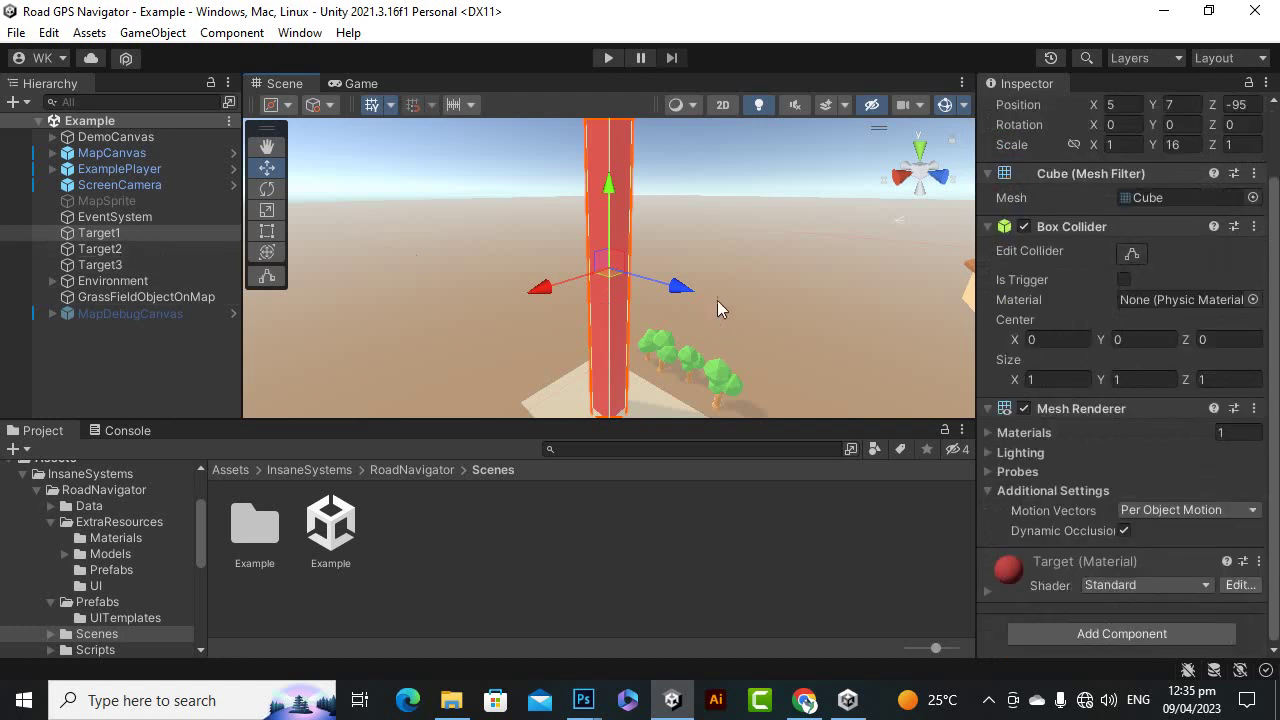
{"action": "scroll", "coordinate": [721, 298], "scroll_direction": "down", "scroll_amount": 6}
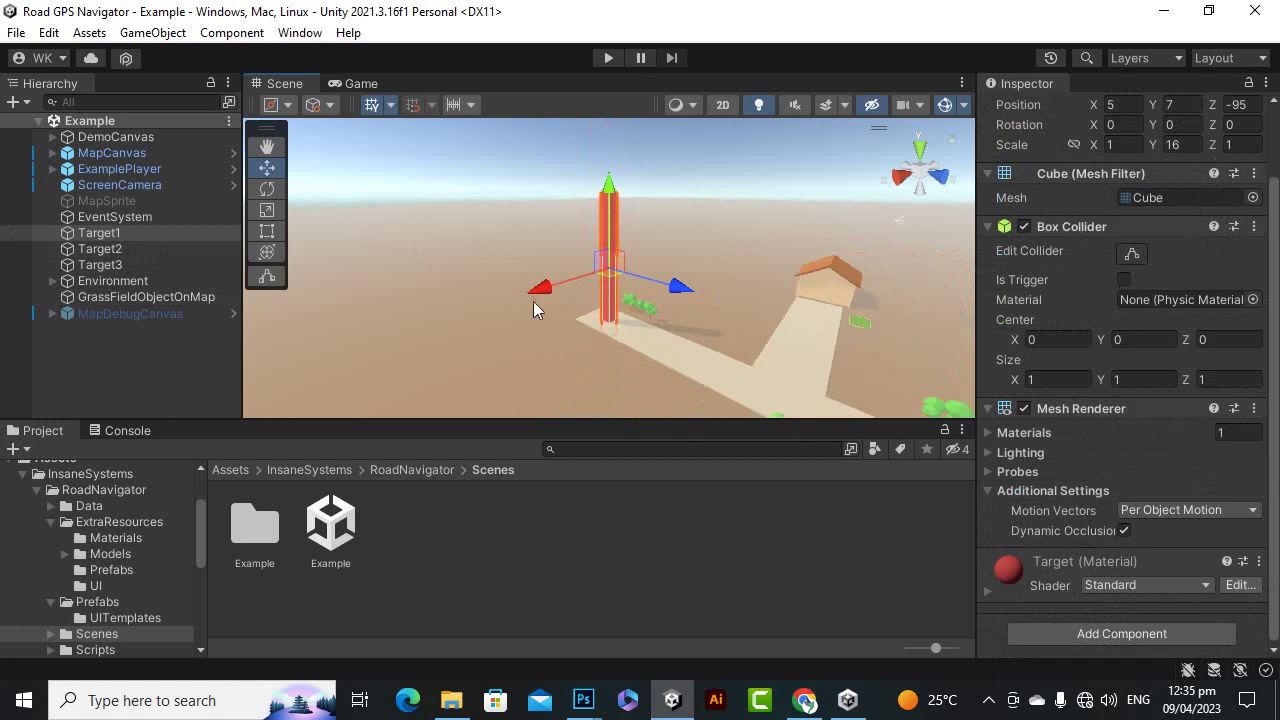
Step: Select Target2, Target3 and Target1 in turn to check their positions and components
{"action": "double_click", "coordinate": [133, 248]}
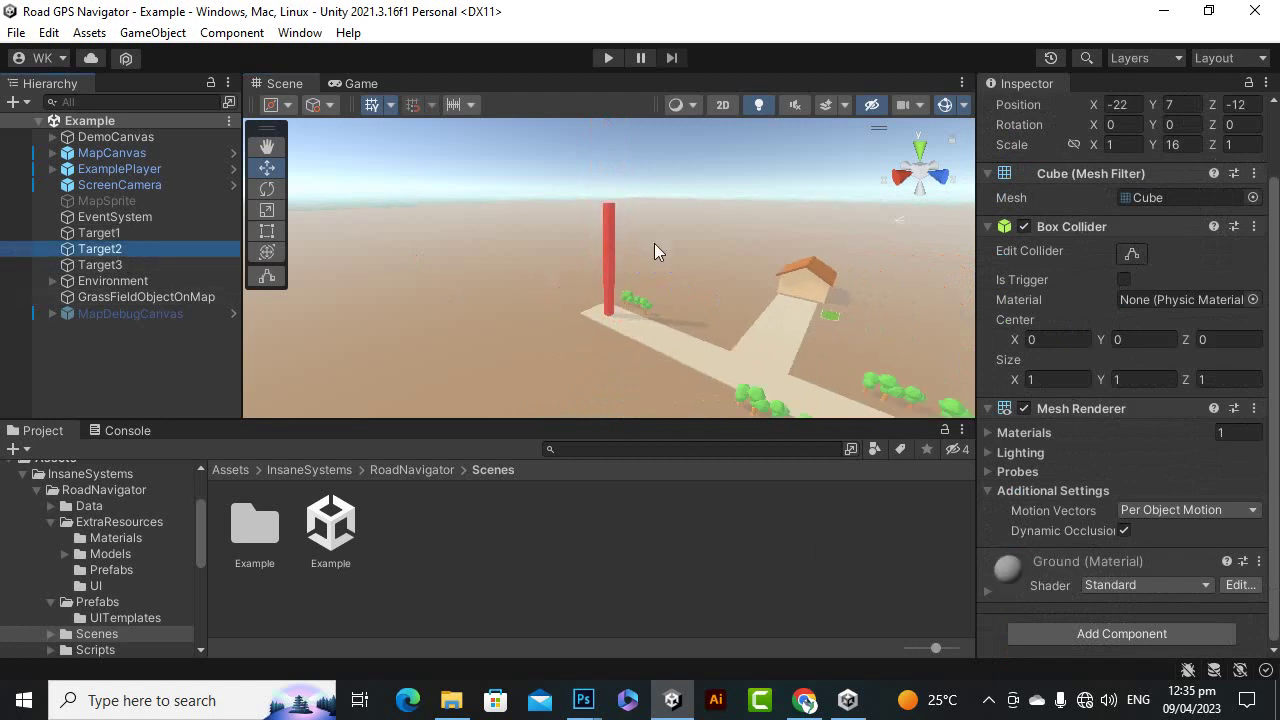
{"action": "scroll", "coordinate": [653, 249], "scroll_direction": "down", "scroll_amount": 3}
{"action": "left_click", "coordinate": [147, 266]}
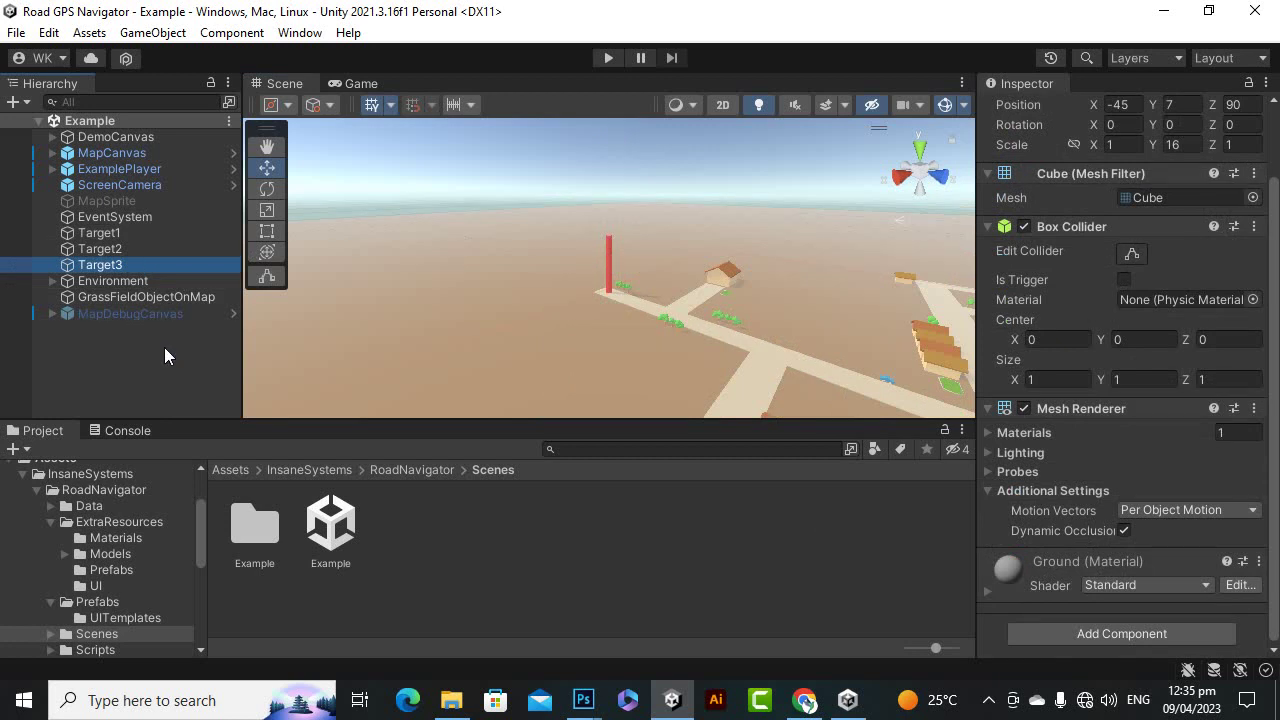
{"action": "left_click", "coordinate": [135, 233]}
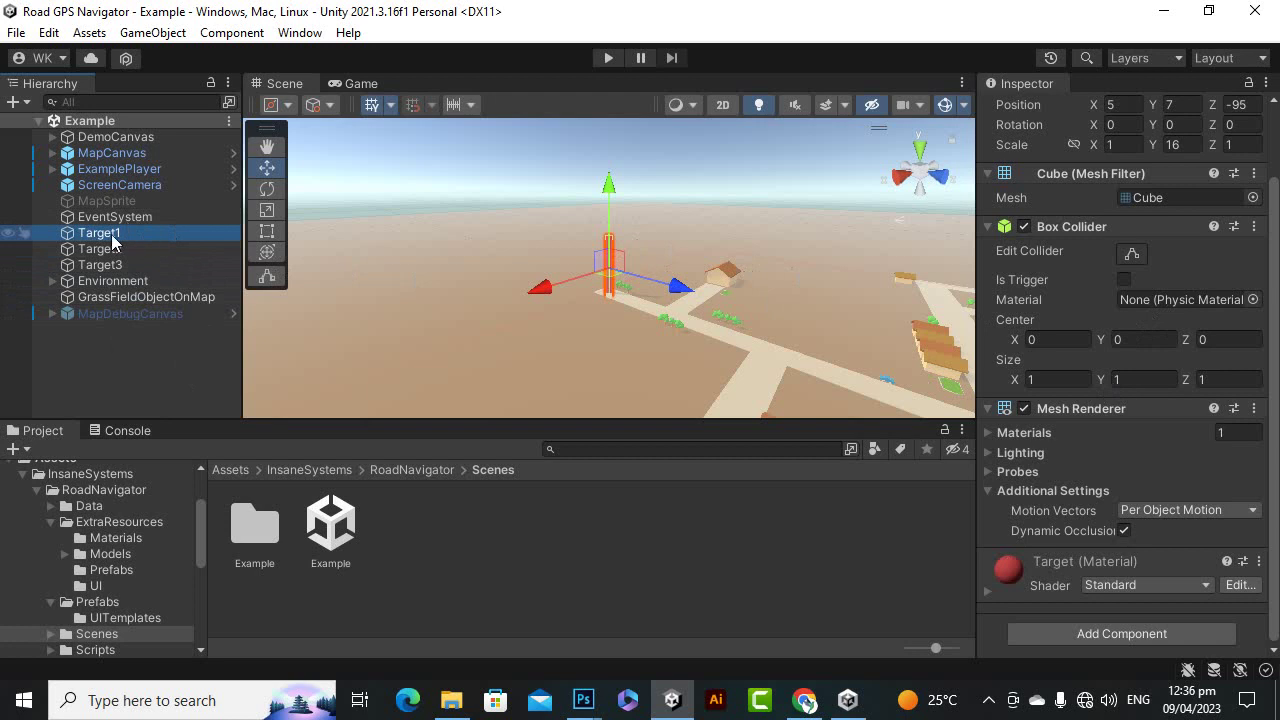
Step: Select ExamplePlayer and scroll through its Navigator Player, Nav Mesh Agent (speed 6) and Sphere Collider components
{"action": "left_click", "coordinate": [104, 379]}
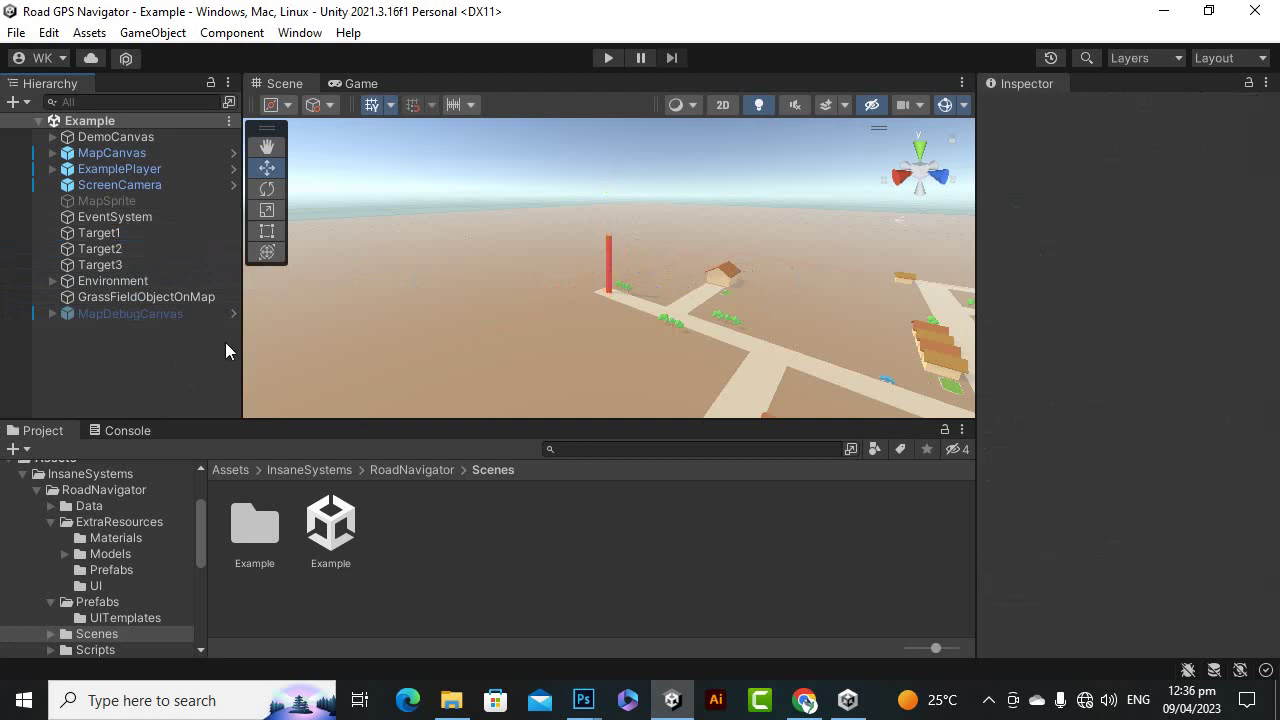
{"action": "left_click", "coordinate": [140, 172]}
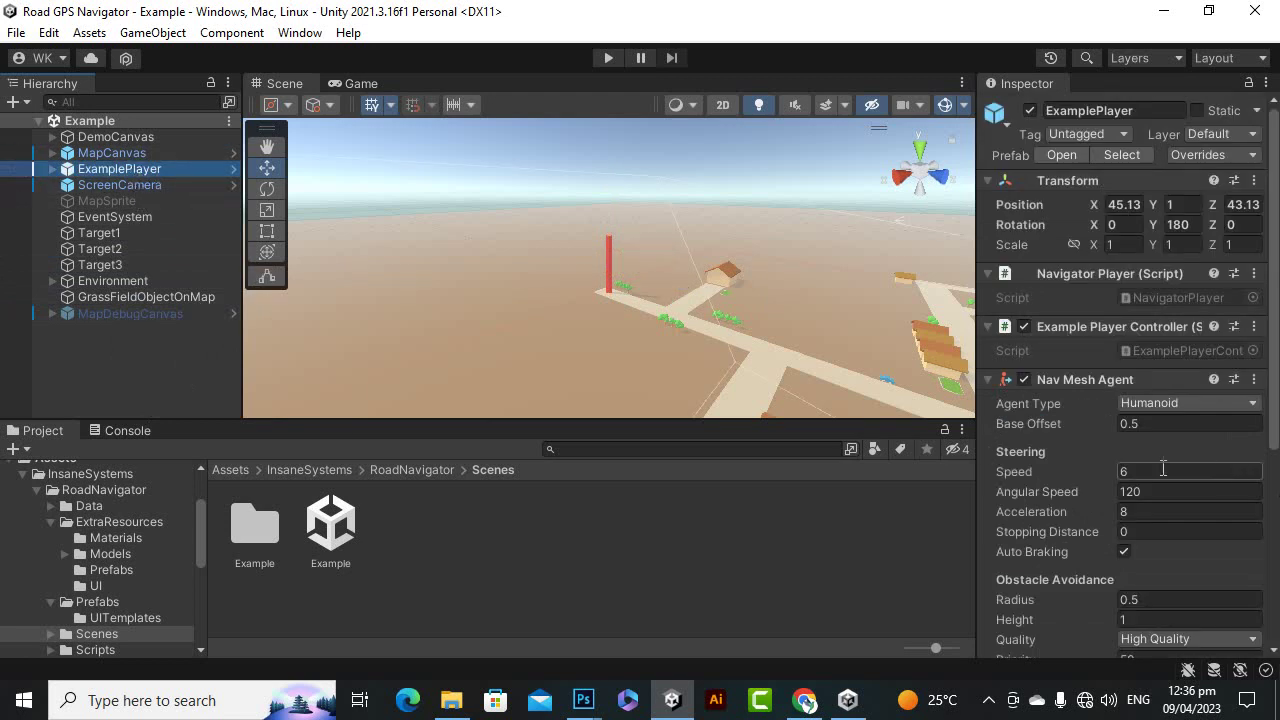
{"action": "left_click_drag", "start_coordinate": [974, 337], "coordinate": [956, 334]}
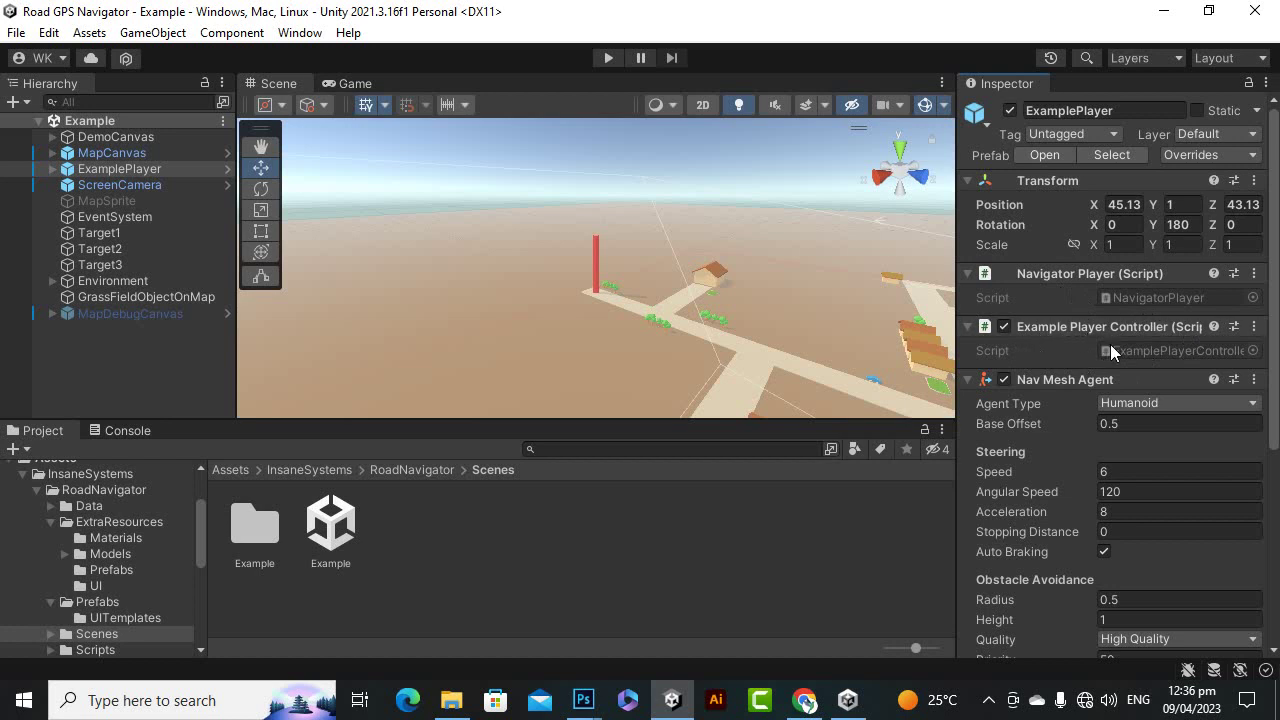
{"action": "scroll", "coordinate": [1058, 360], "scroll_direction": "down", "scroll_amount": 2}
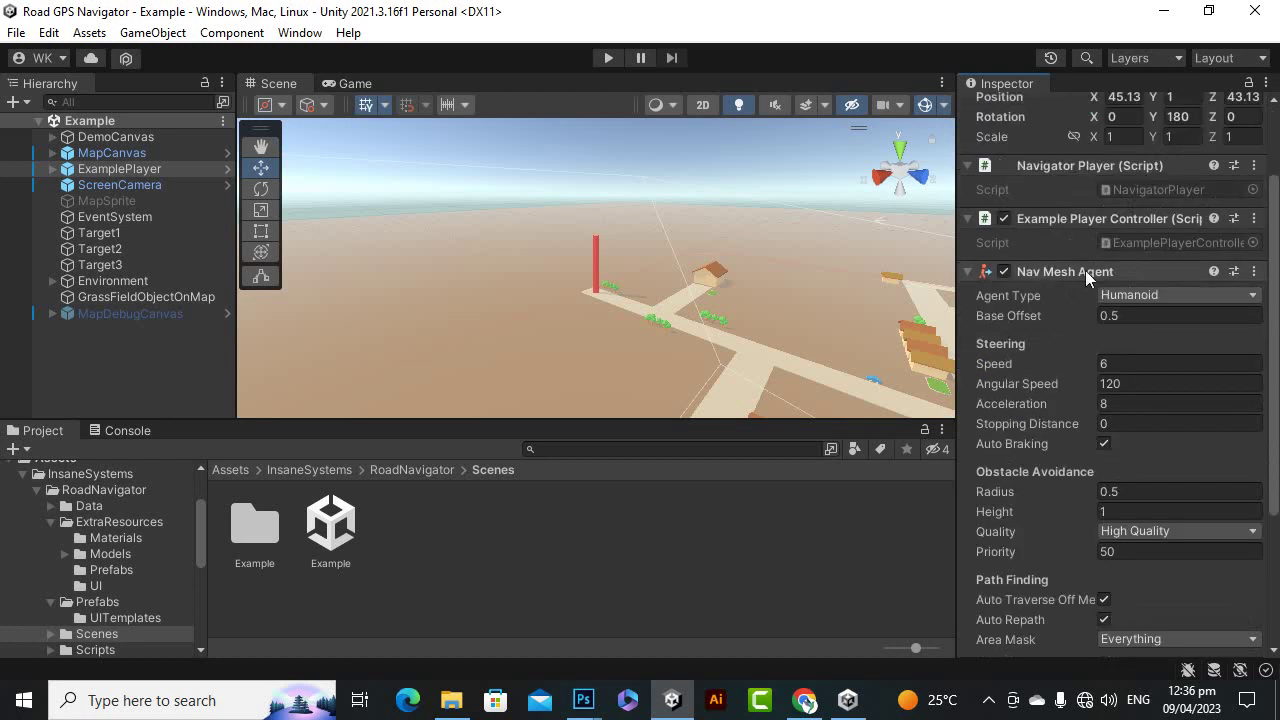
{"action": "scroll", "coordinate": [1100, 280], "scroll_direction": "down", "scroll_amount": 4}
{"action": "scroll", "coordinate": [1128, 285], "scroll_direction": "up", "scroll_amount": 5}
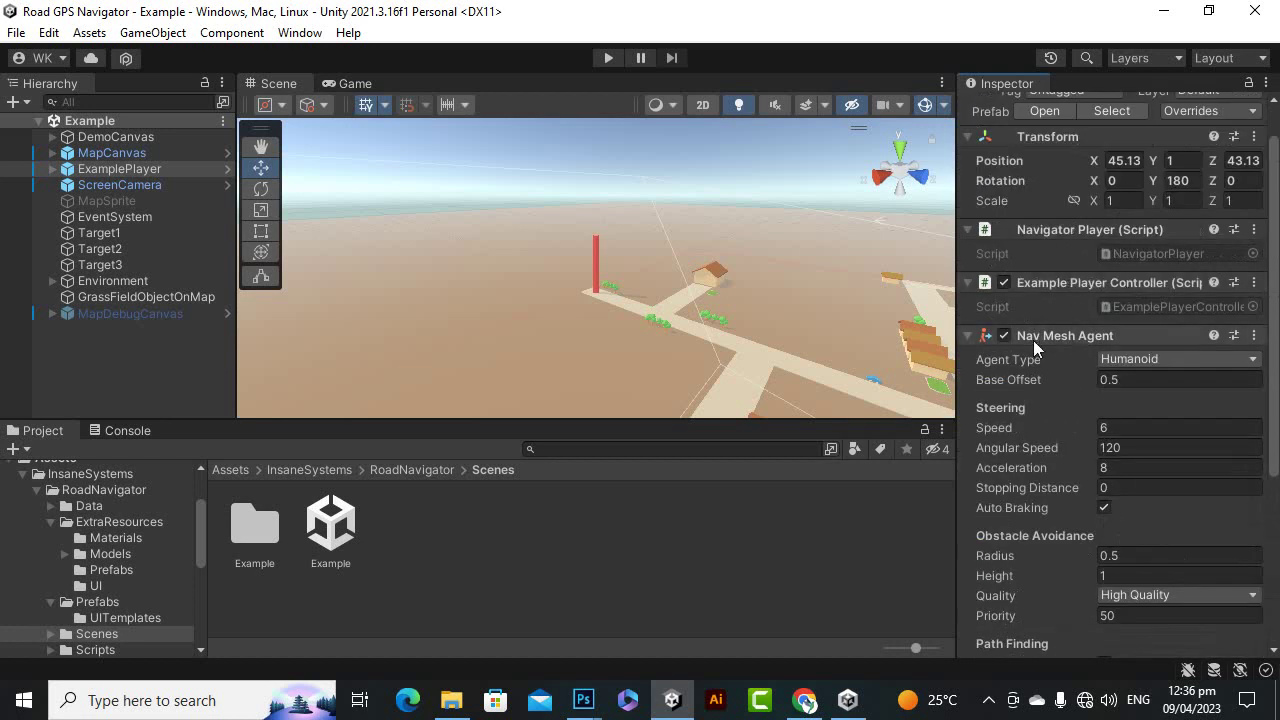
{"action": "scroll", "coordinate": [1100, 360], "scroll_direction": "down", "scroll_amount": 4}
{"action": "scroll", "coordinate": [1085, 415], "scroll_direction": "down", "scroll_amount": 1}
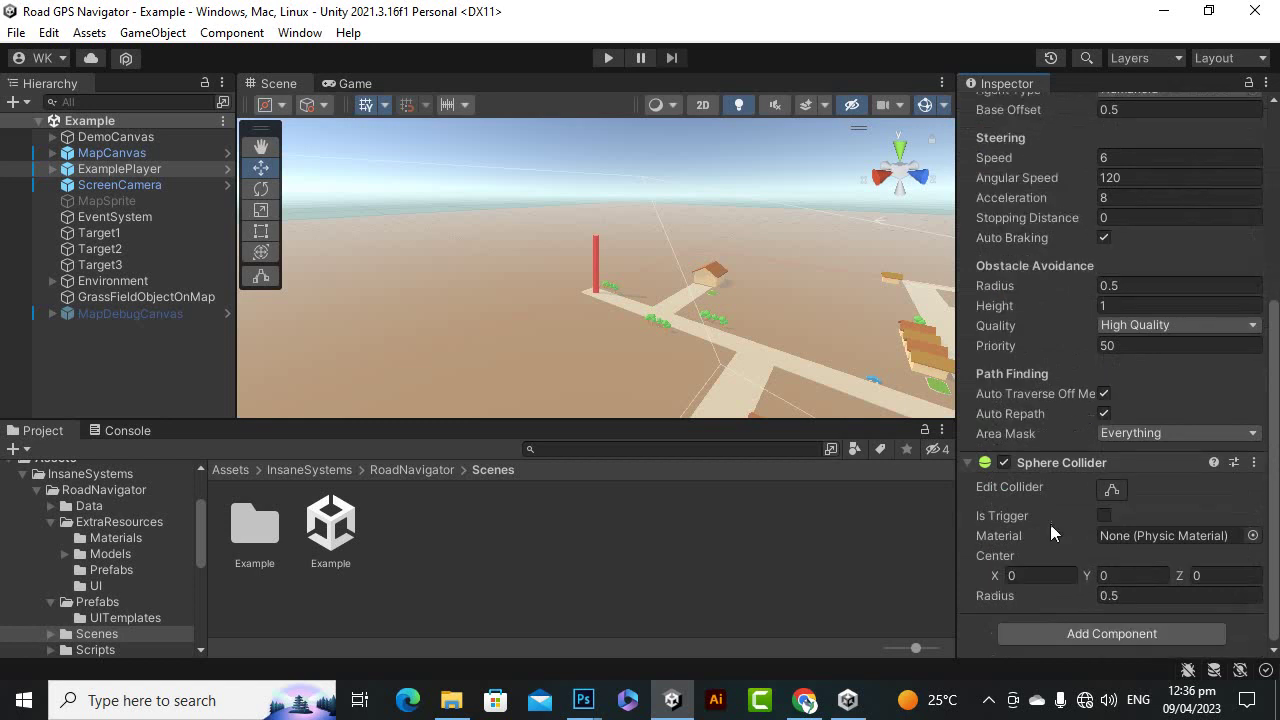
{"action": "scroll", "coordinate": [1050, 531], "scroll_direction": "up", "scroll_amount": 5}
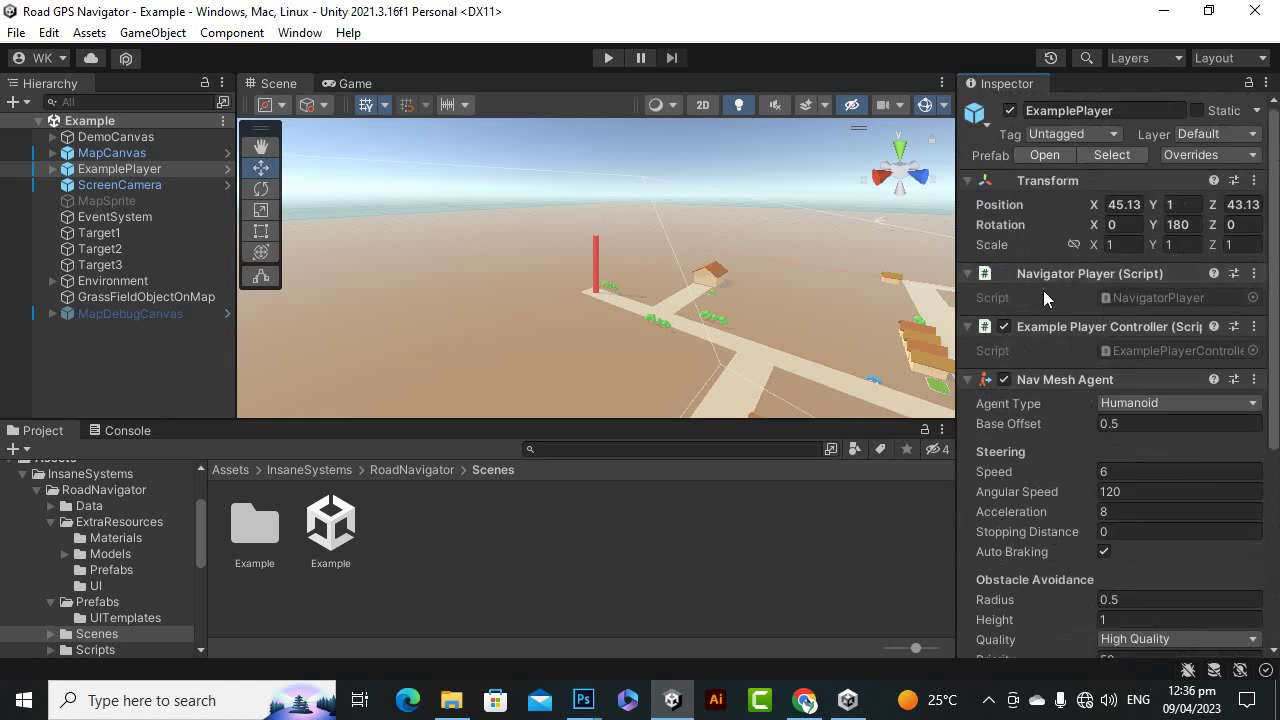
Step: Expand ExamplePlayer, view its Main Camera, then select MapCanvas and collapse the children
{"action": "left_click", "coordinate": [52, 168]}
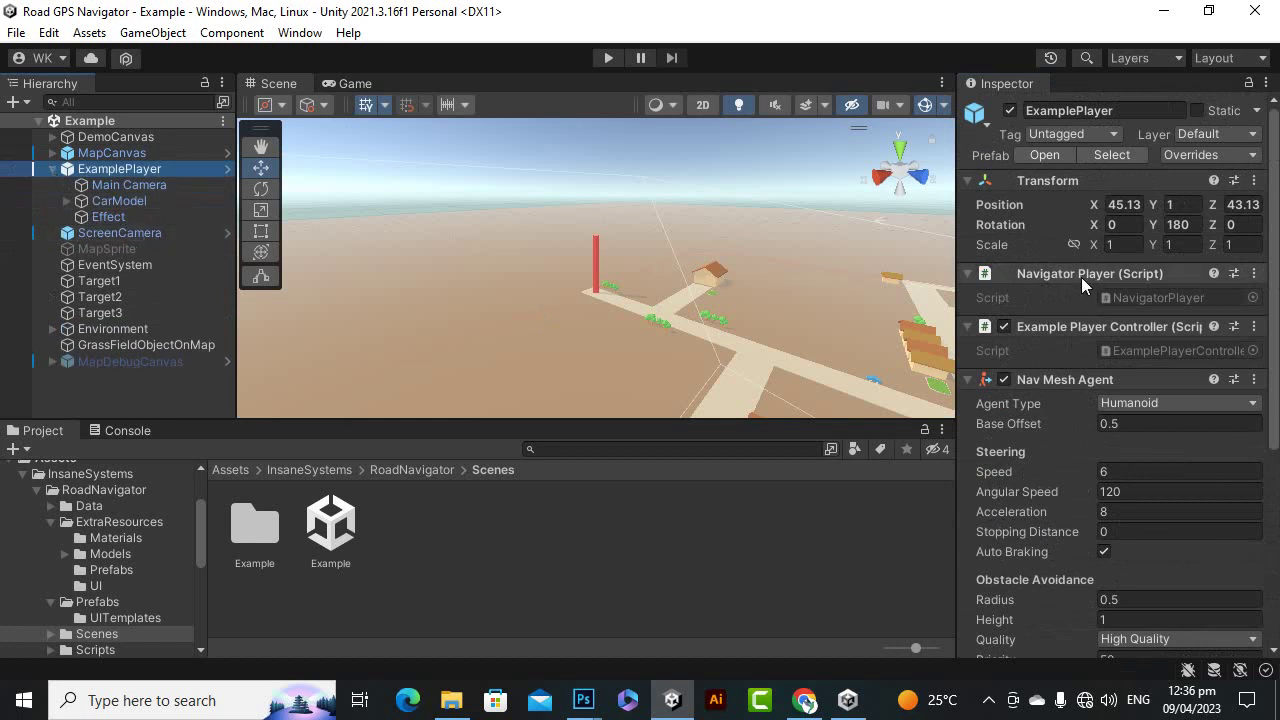
{"action": "left_click", "coordinate": [162, 188]}
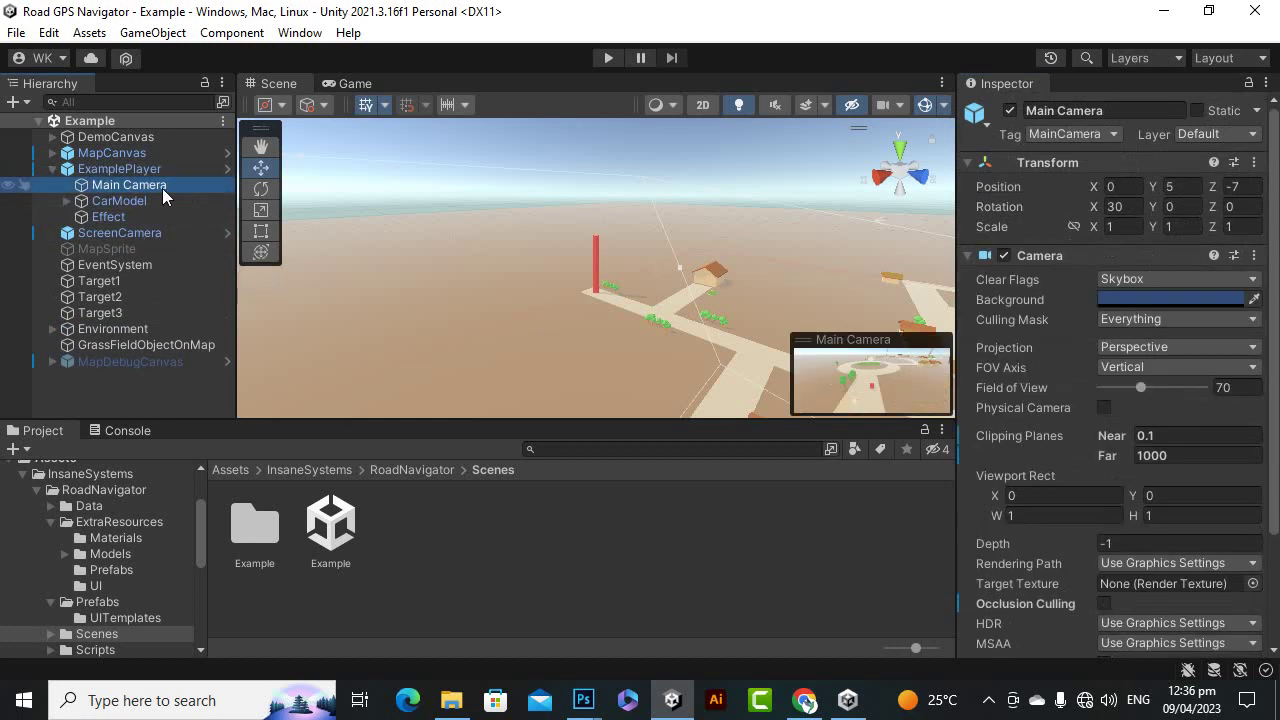
{"action": "scroll", "coordinate": [1089, 458], "scroll_direction": "down", "scroll_amount": 5}
{"action": "scroll", "coordinate": [1090, 460], "scroll_direction": "up", "scroll_amount": 3}
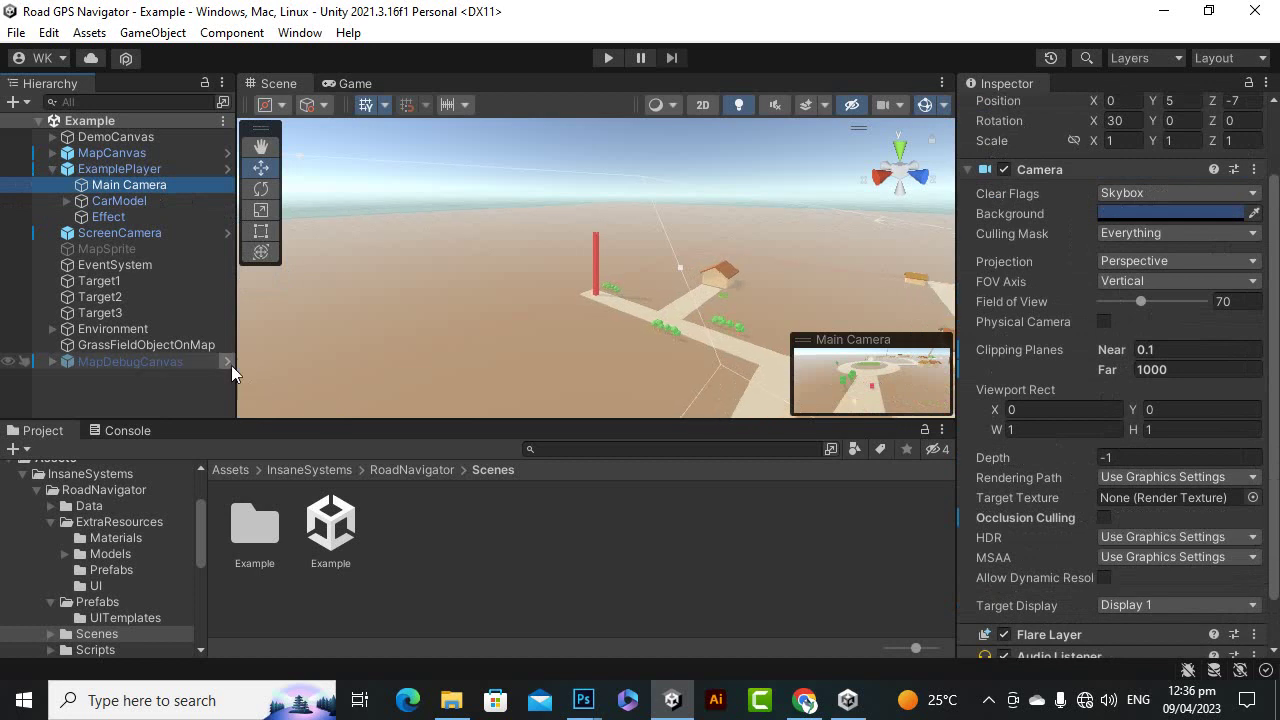
{"action": "left_click", "coordinate": [124, 155]}
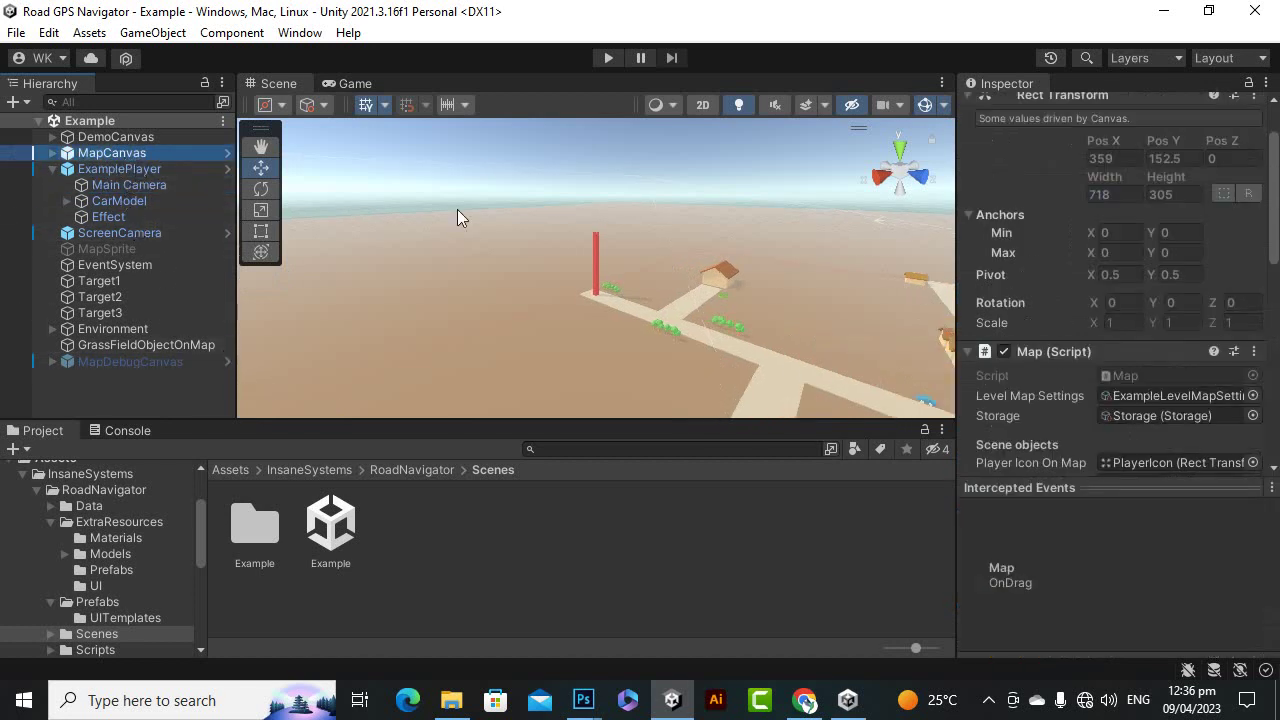
{"action": "left_click", "coordinate": [53, 172]}
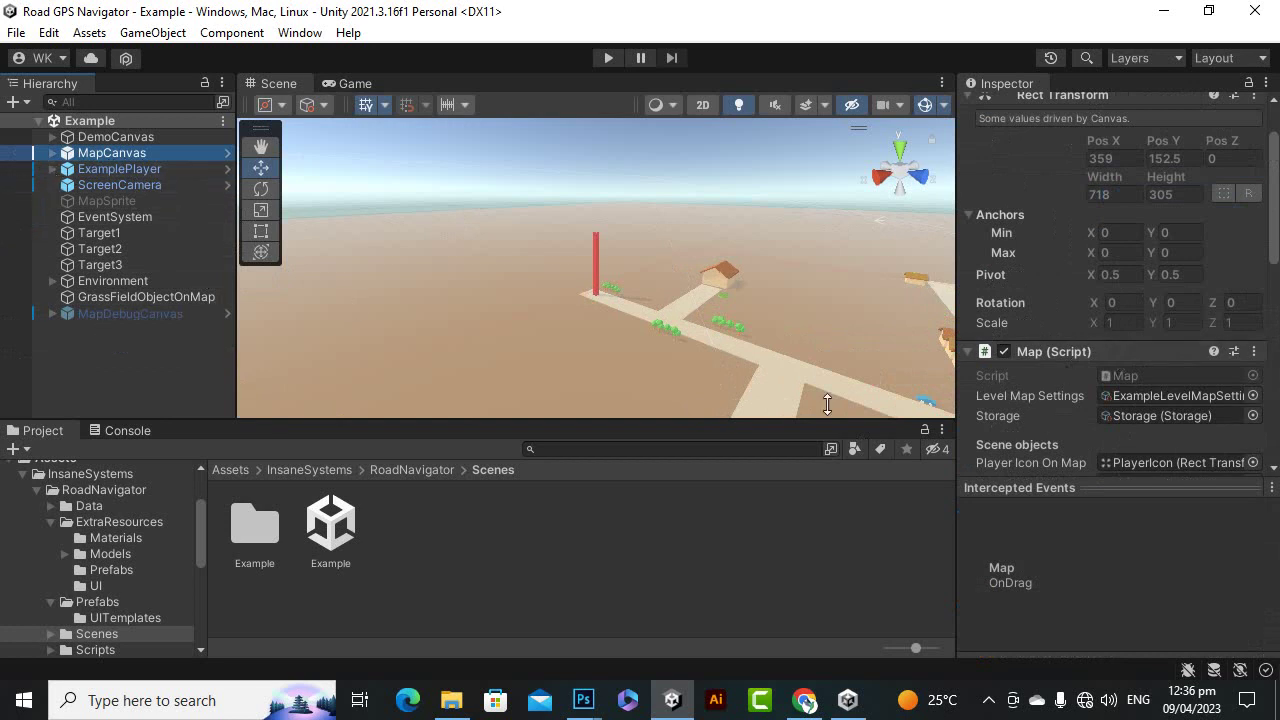
Step: Widen the Inspector and ping the ExampleLevelMapSettings and Storage assets in the Data folder
{"action": "scroll", "coordinate": [1159, 303], "scroll_direction": "up", "scroll_amount": 3}
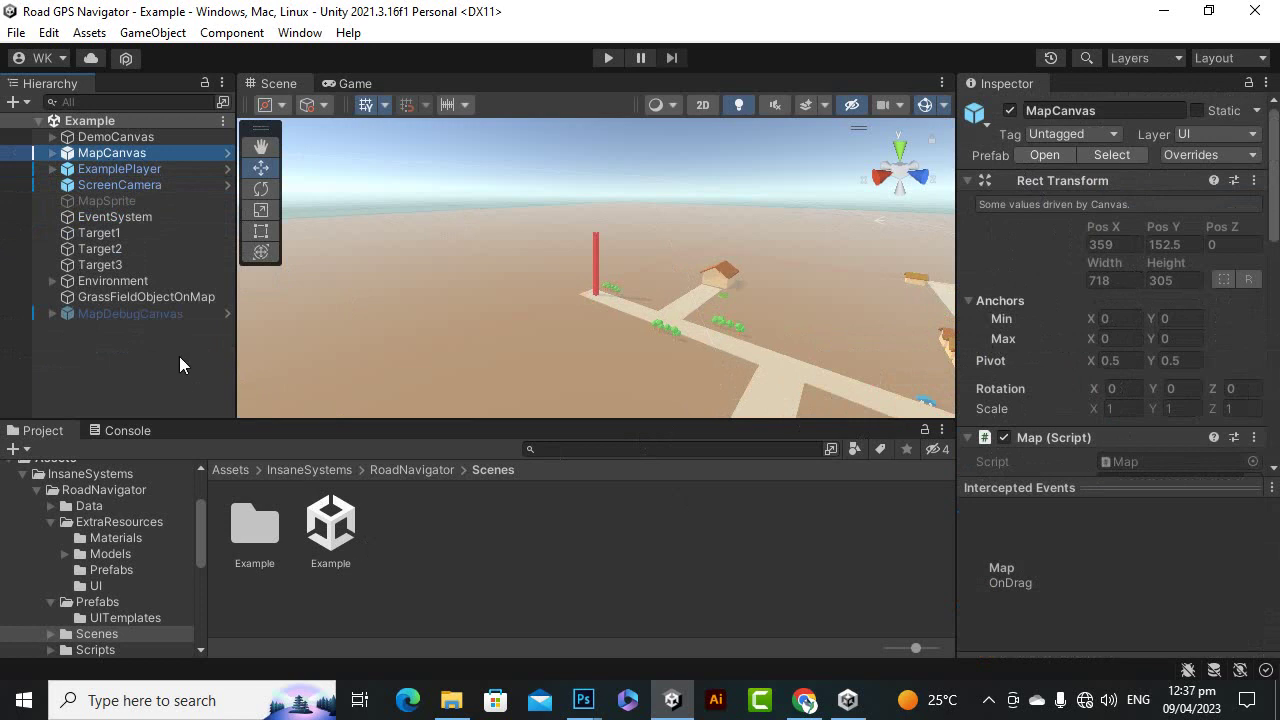
{"action": "scroll", "coordinate": [1001, 355], "scroll_direction": "down", "scroll_amount": 3}
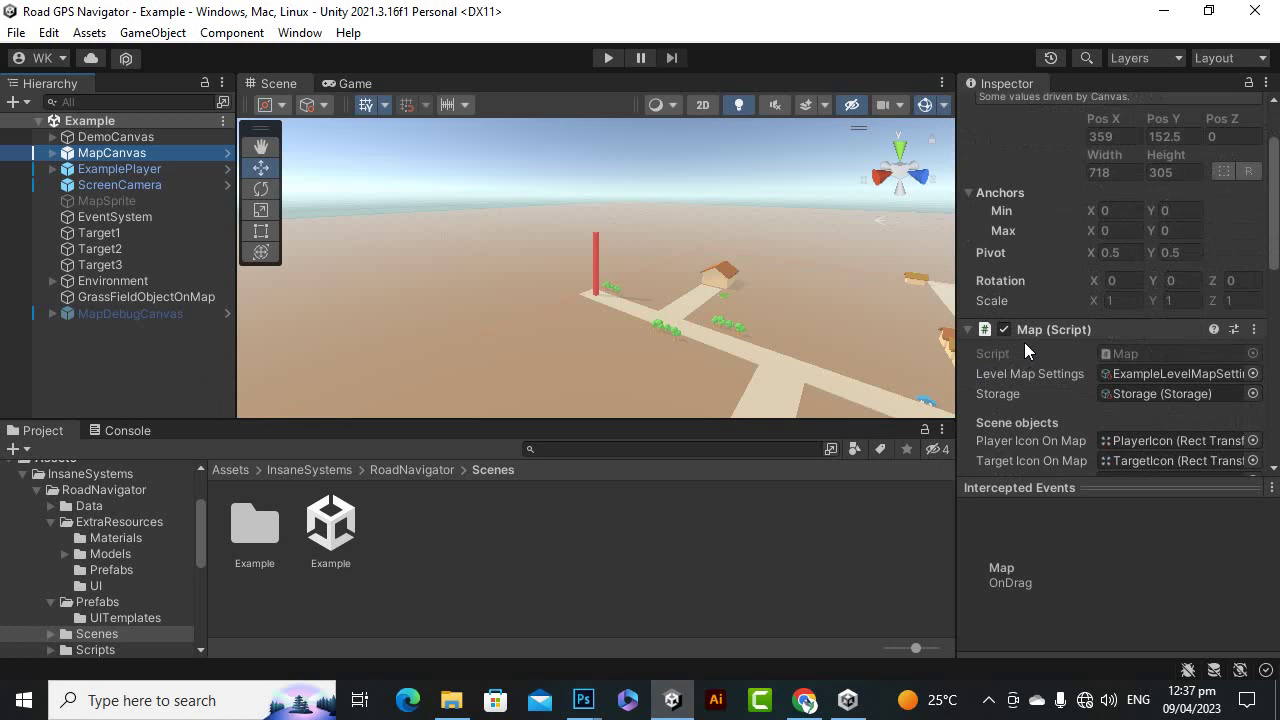
{"action": "scroll", "coordinate": [1026, 341], "scroll_direction": "down", "scroll_amount": 3}
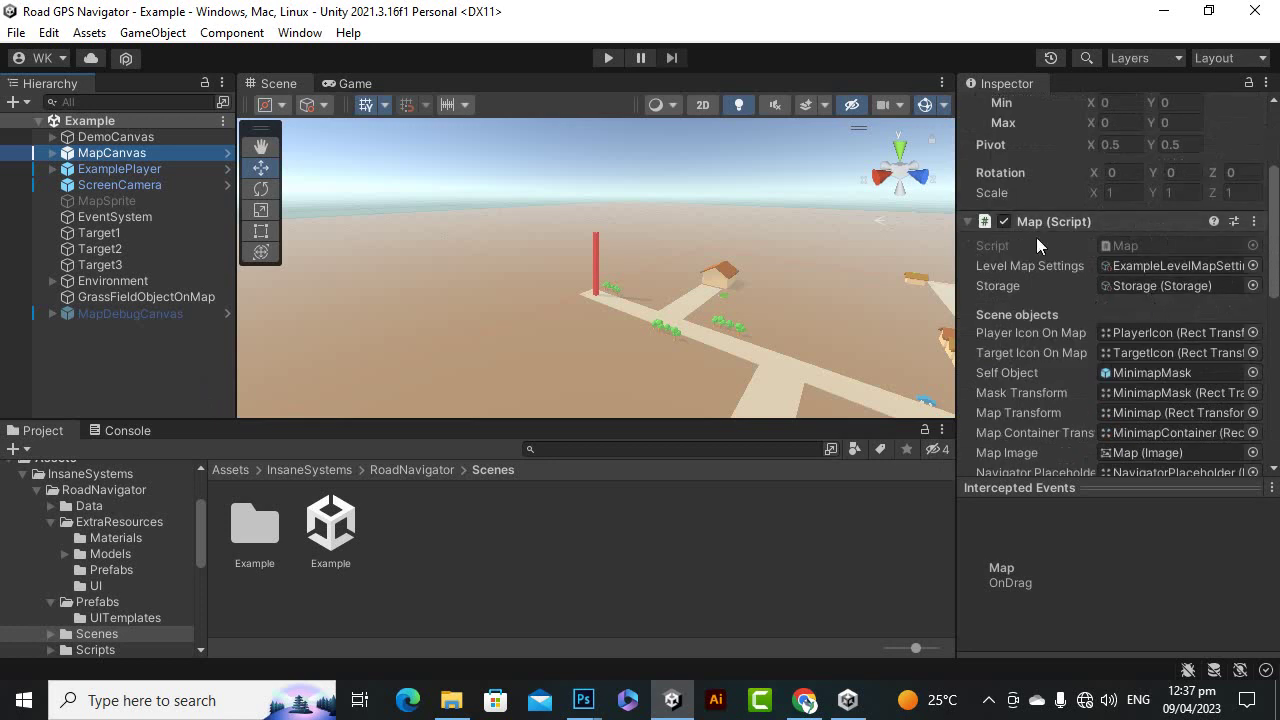
{"action": "left_click_drag", "start_coordinate": [959, 270], "coordinate": [818, 287]}
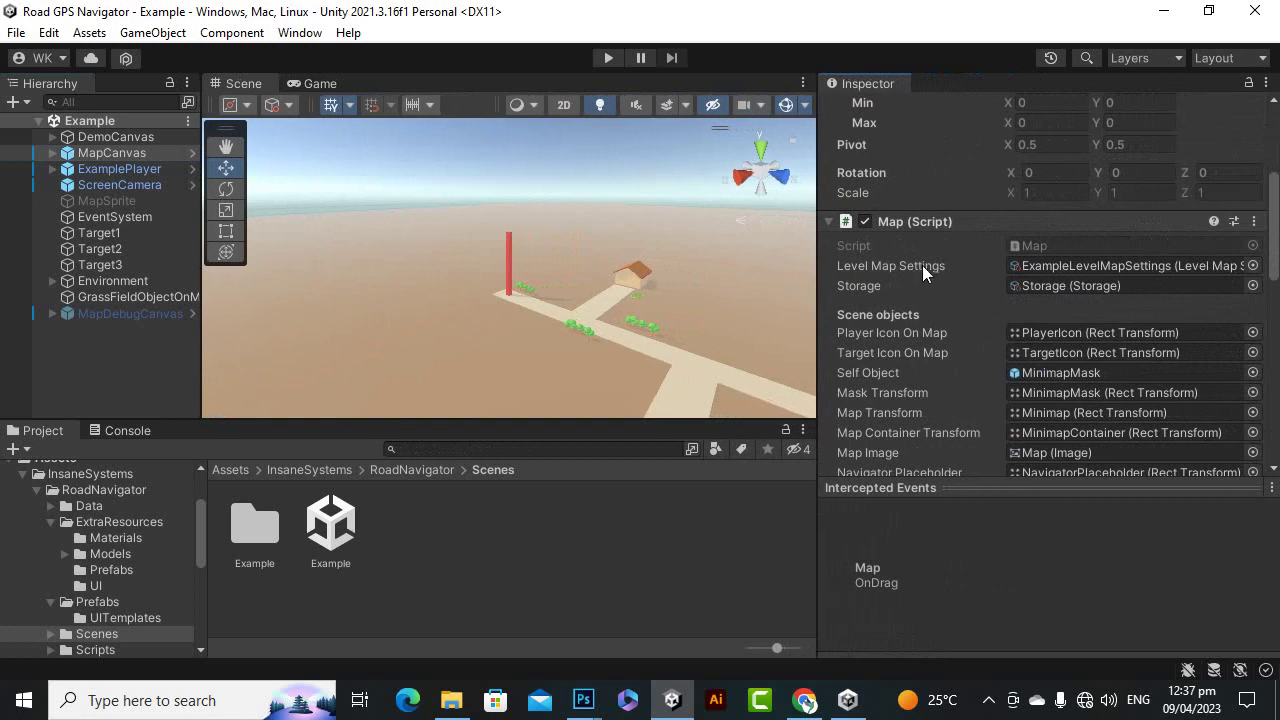
{"action": "left_click", "coordinate": [1069, 264]}
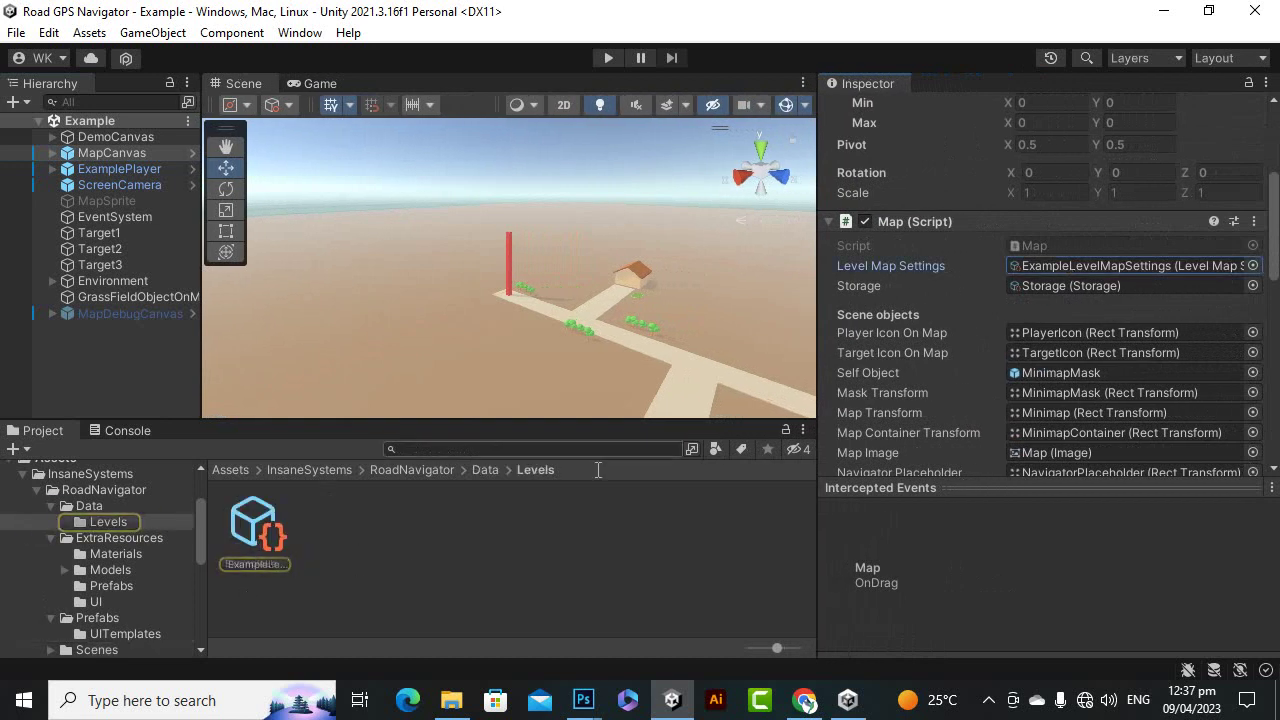
{"action": "left_click", "coordinate": [1060, 285]}
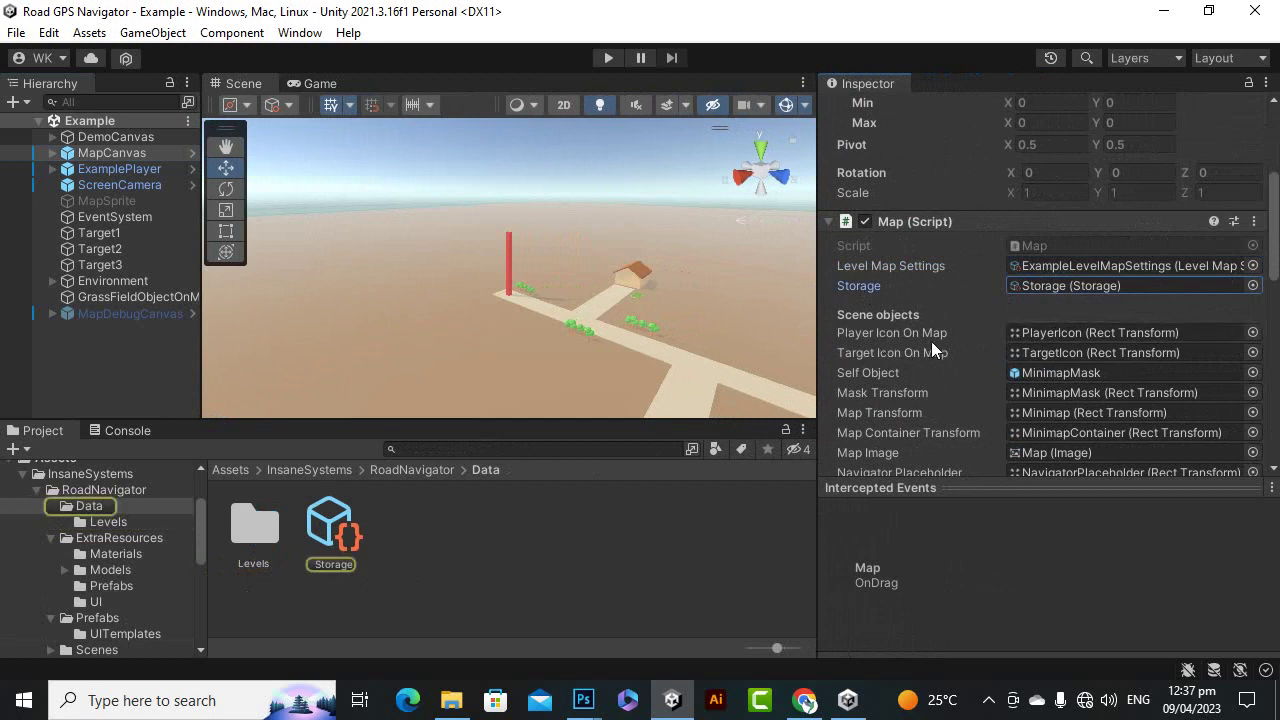
Step: Ping PlayerIcon from the Map script, view its image, then return to MapCanvas
{"action": "left_click", "coordinate": [1072, 336]}
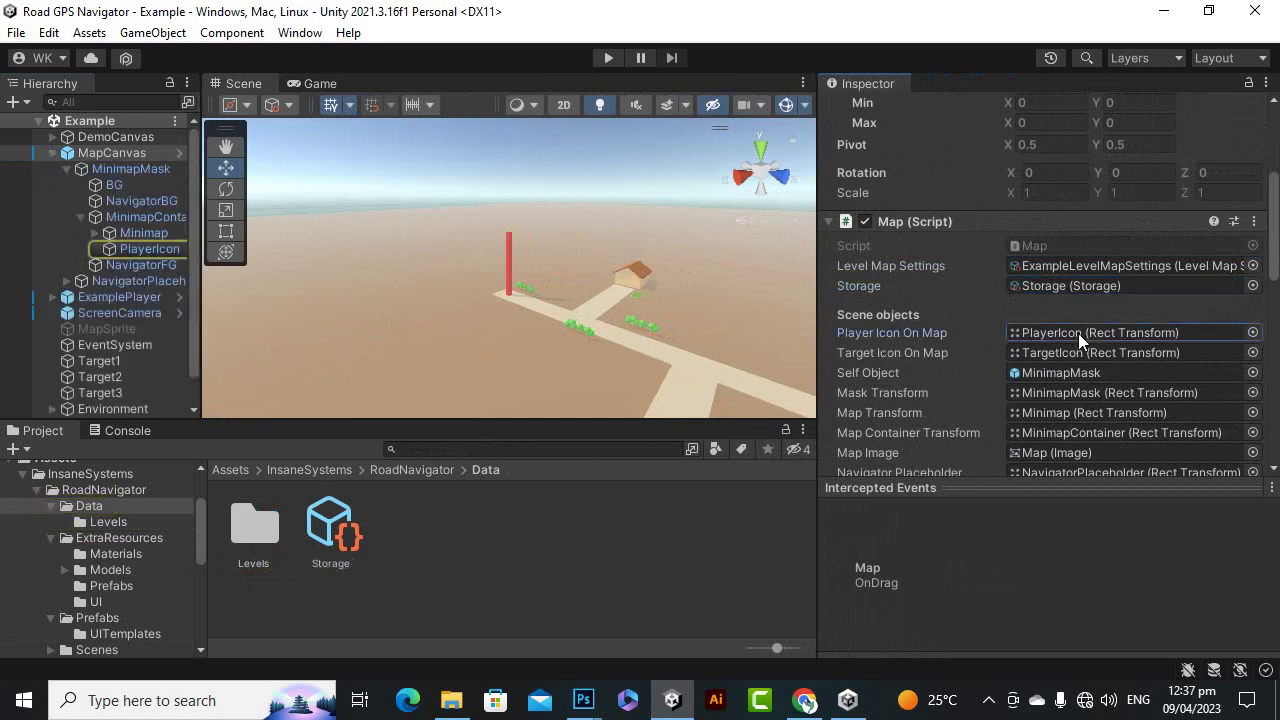
{"action": "left_click", "coordinate": [150, 248]}
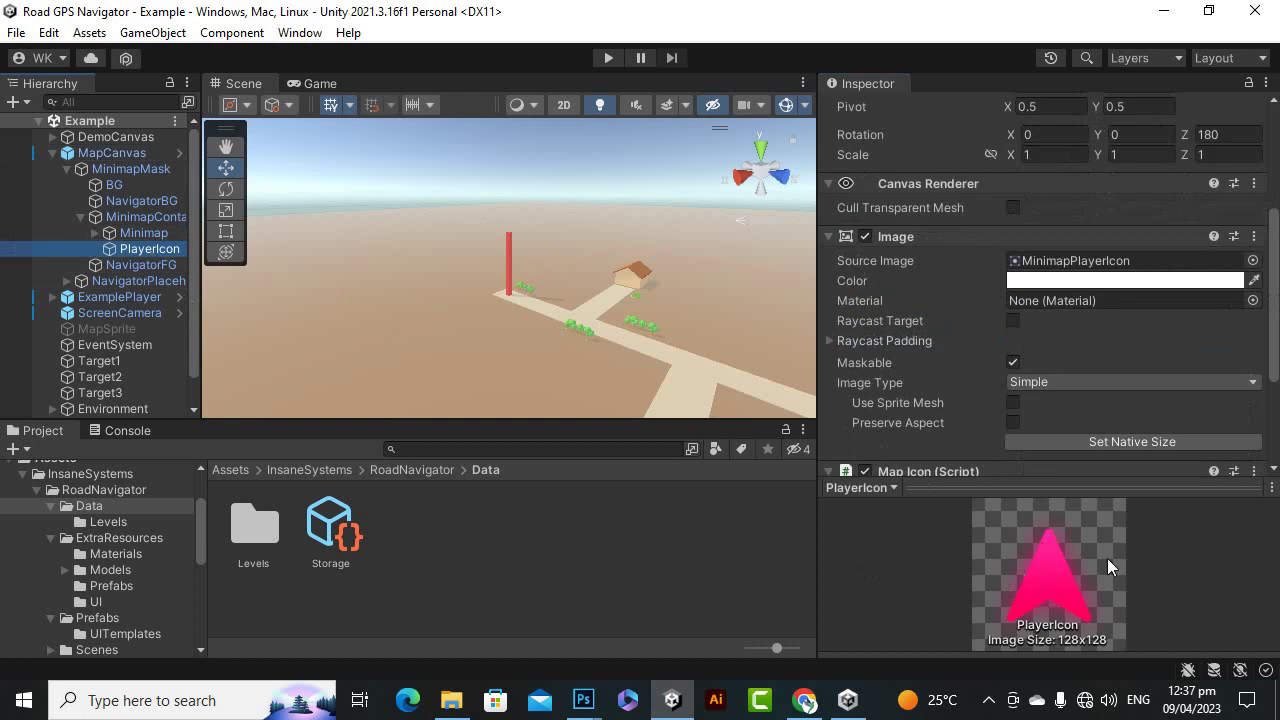
{"action": "left_click", "coordinate": [135, 153]}
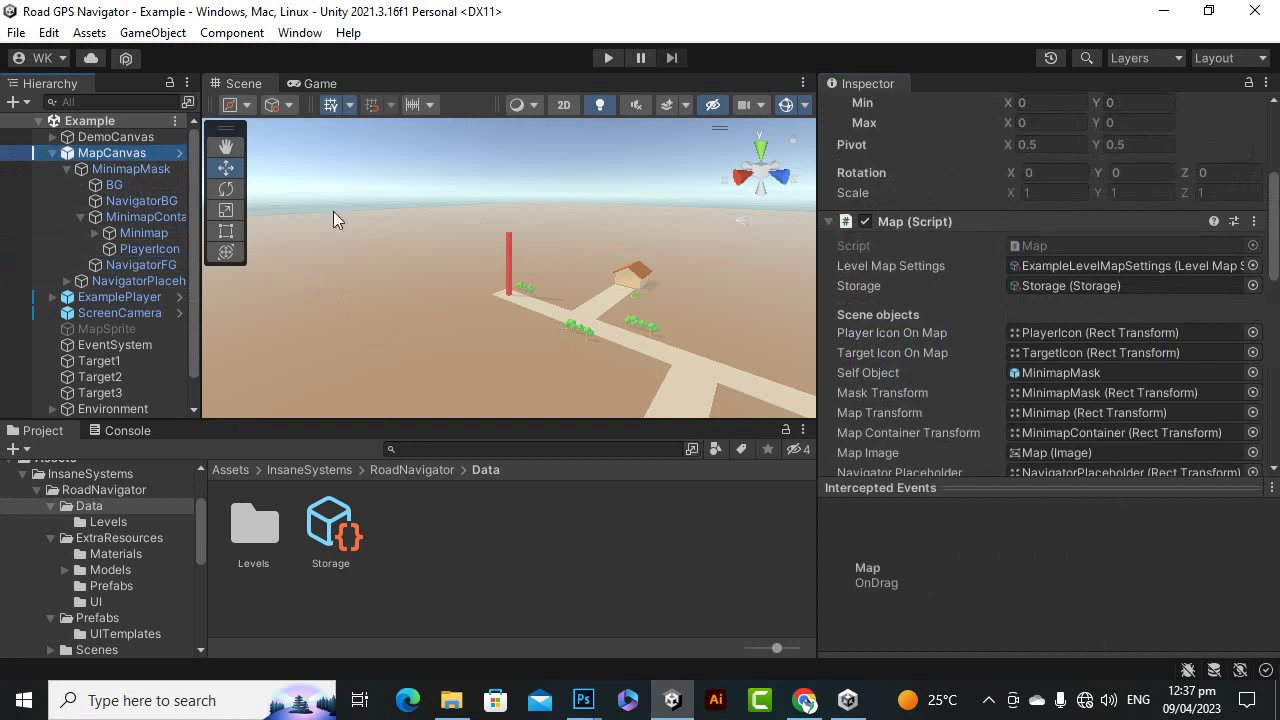
Step: Ping MinimapMask, the Mask Transform and Map, then view Map's Image using the MapTest sprite
{"action": "left_click", "coordinate": [1058, 373]}
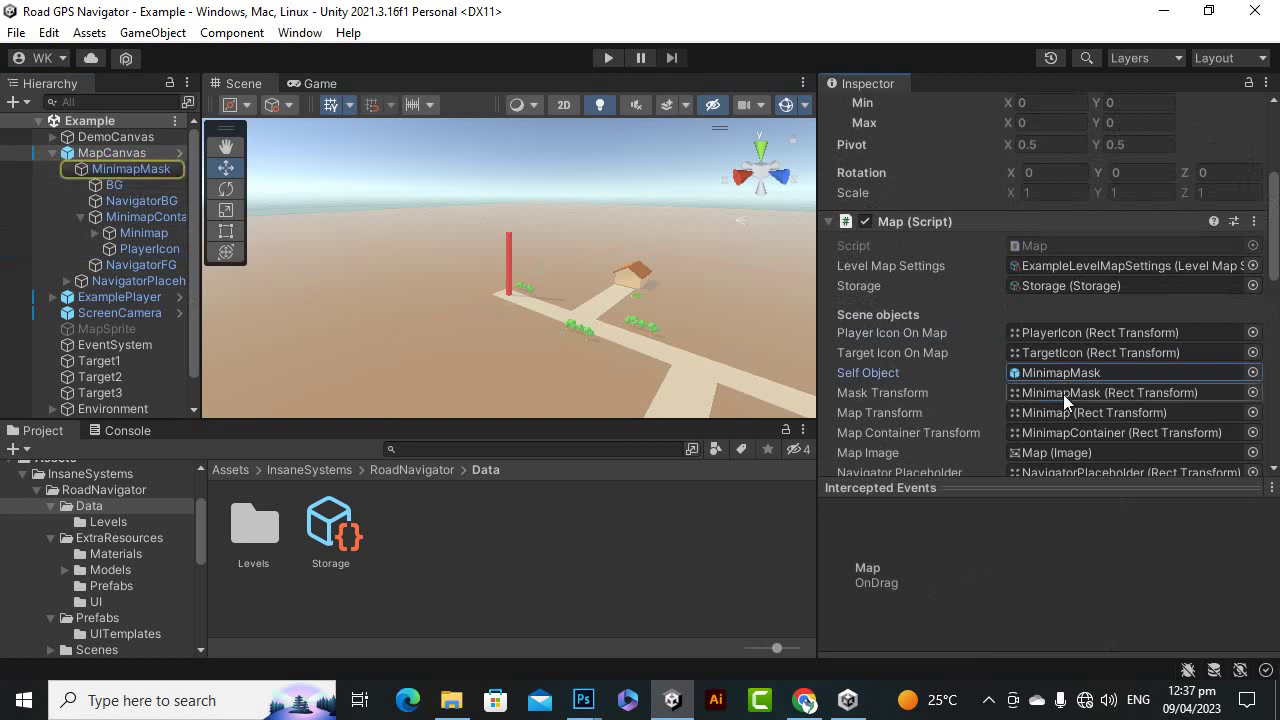
{"action": "scroll", "coordinate": [1063, 394], "scroll_direction": "down", "scroll_amount": 2}
{"action": "left_click", "coordinate": [1073, 341]}
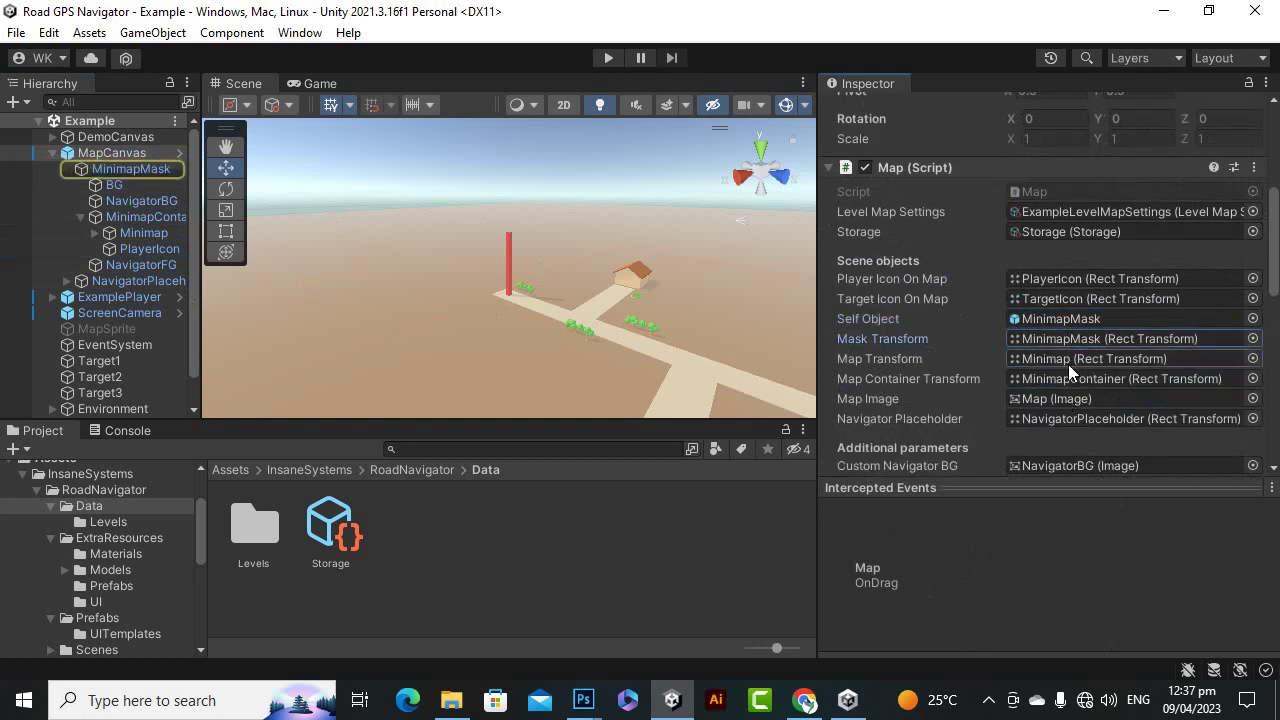
{"action": "left_click", "coordinate": [1078, 400]}
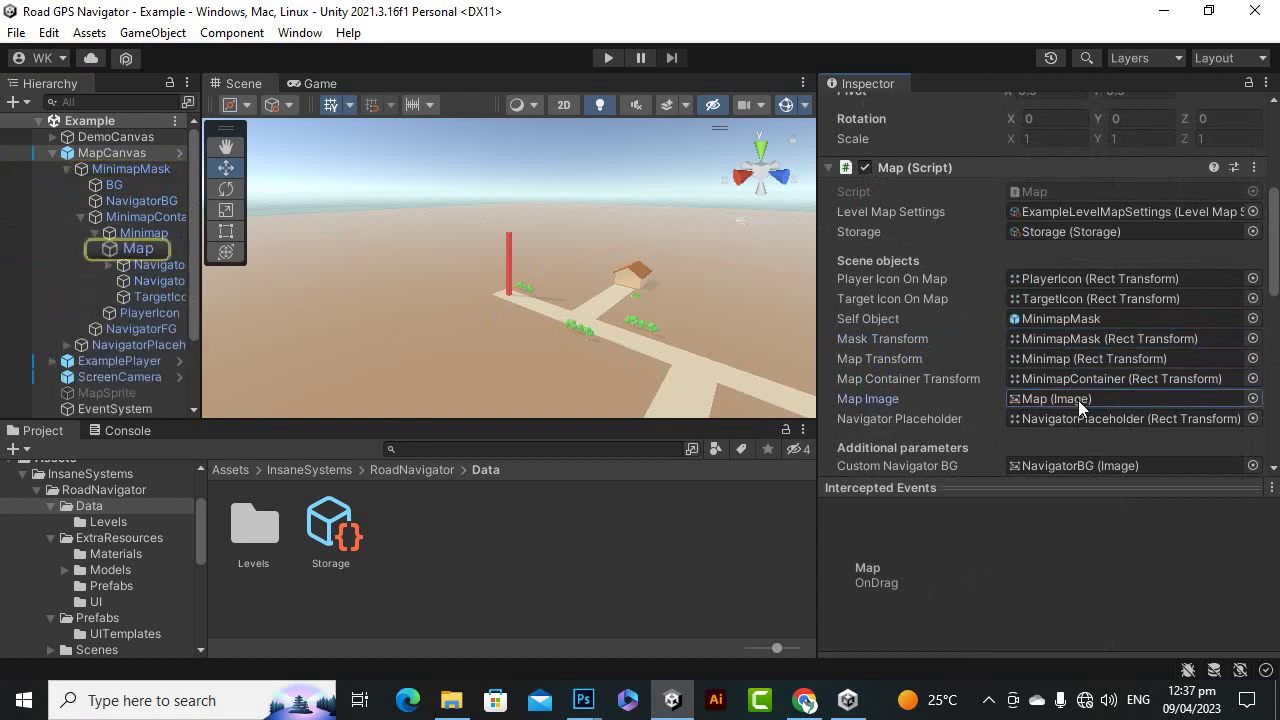
{"action": "left_click", "coordinate": [152, 250]}
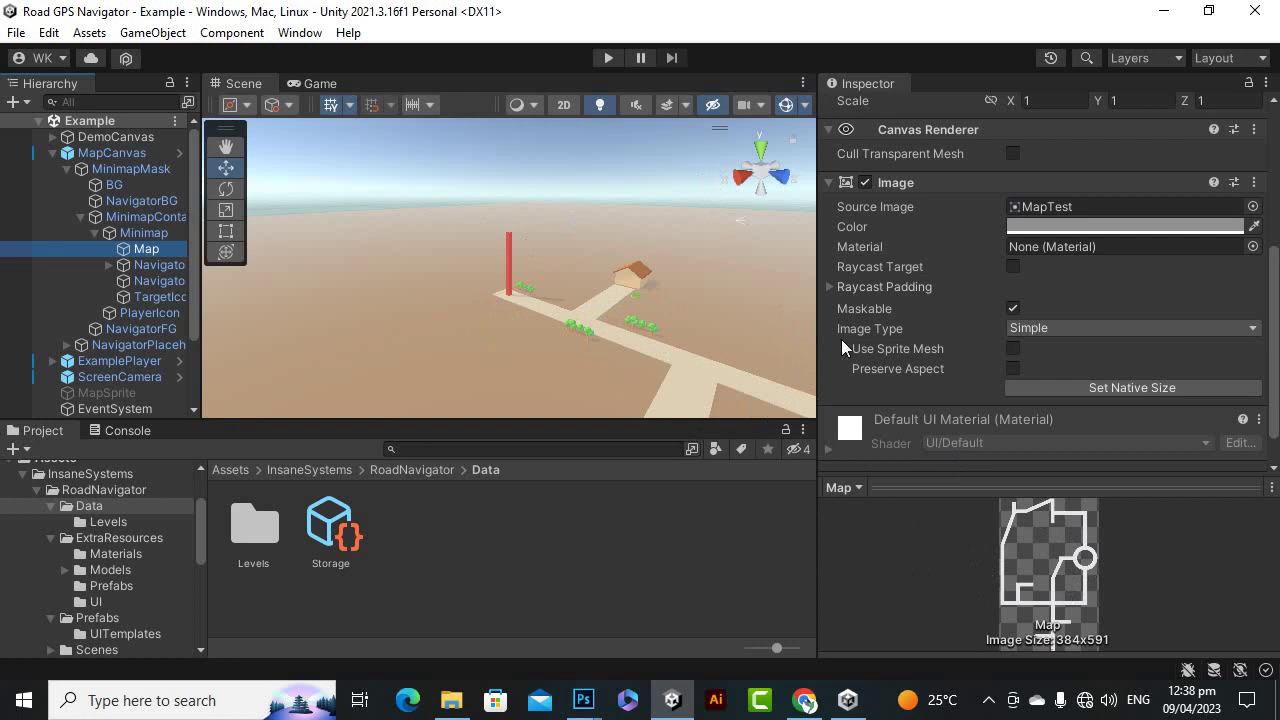
{"action": "scroll", "coordinate": [979, 343], "scroll_direction": "down", "scroll_amount": 2}
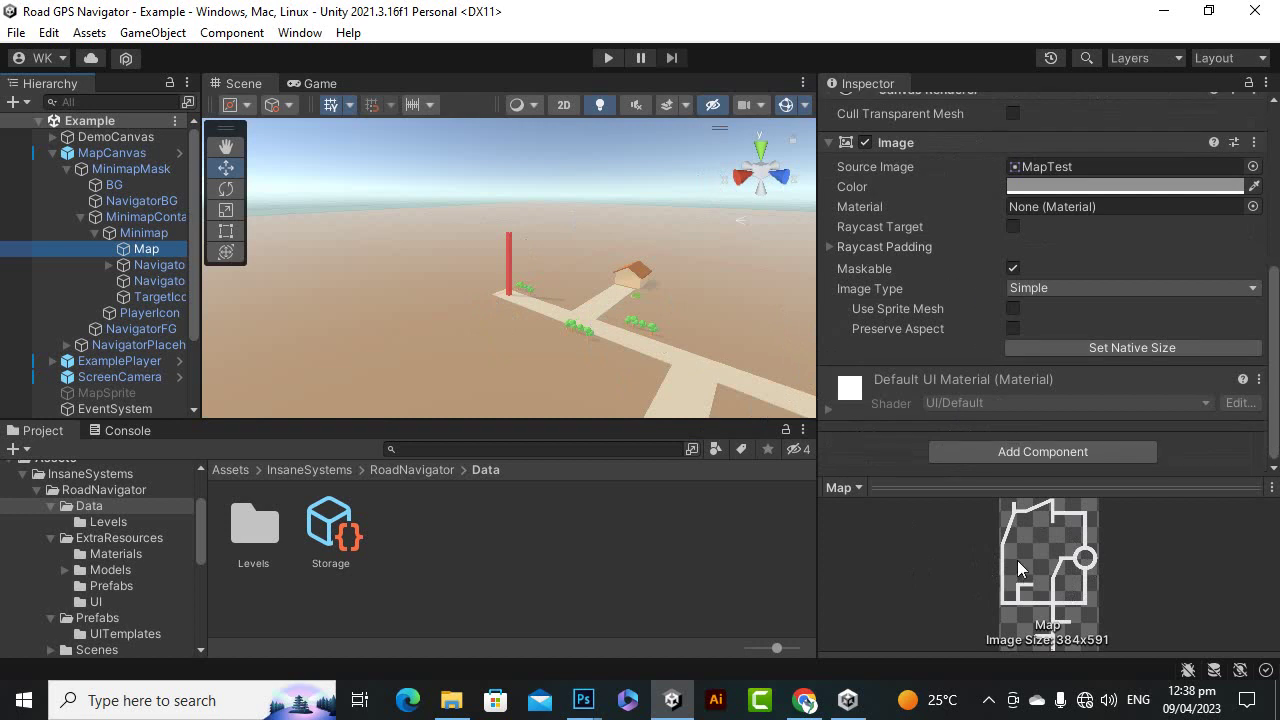
Step: Check Minimap and MinimapMask, then ping MapCanvas's Debug Target Point, Target1, and inspect it
{"action": "left_click", "coordinate": [165, 234]}
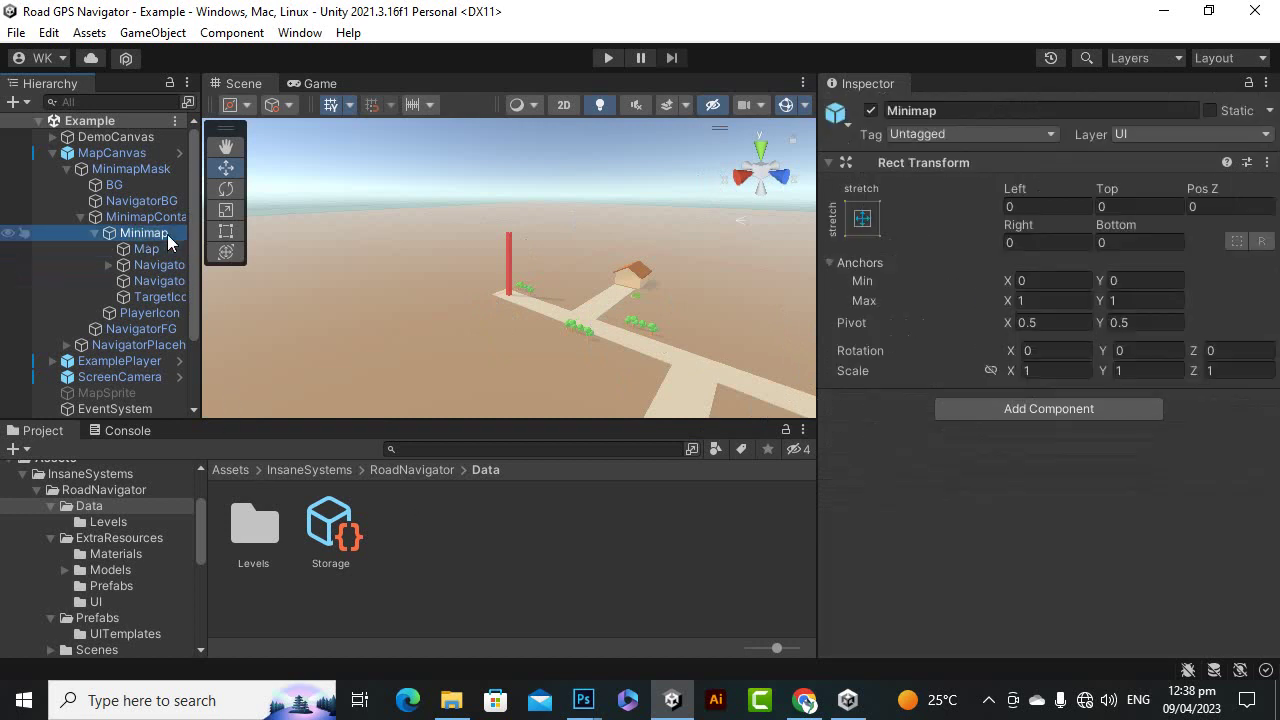
{"action": "left_click", "coordinate": [145, 172]}
{"action": "left_click", "coordinate": [143, 157]}
{"action": "scroll", "coordinate": [1117, 298], "scroll_direction": "down", "scroll_amount": 10}
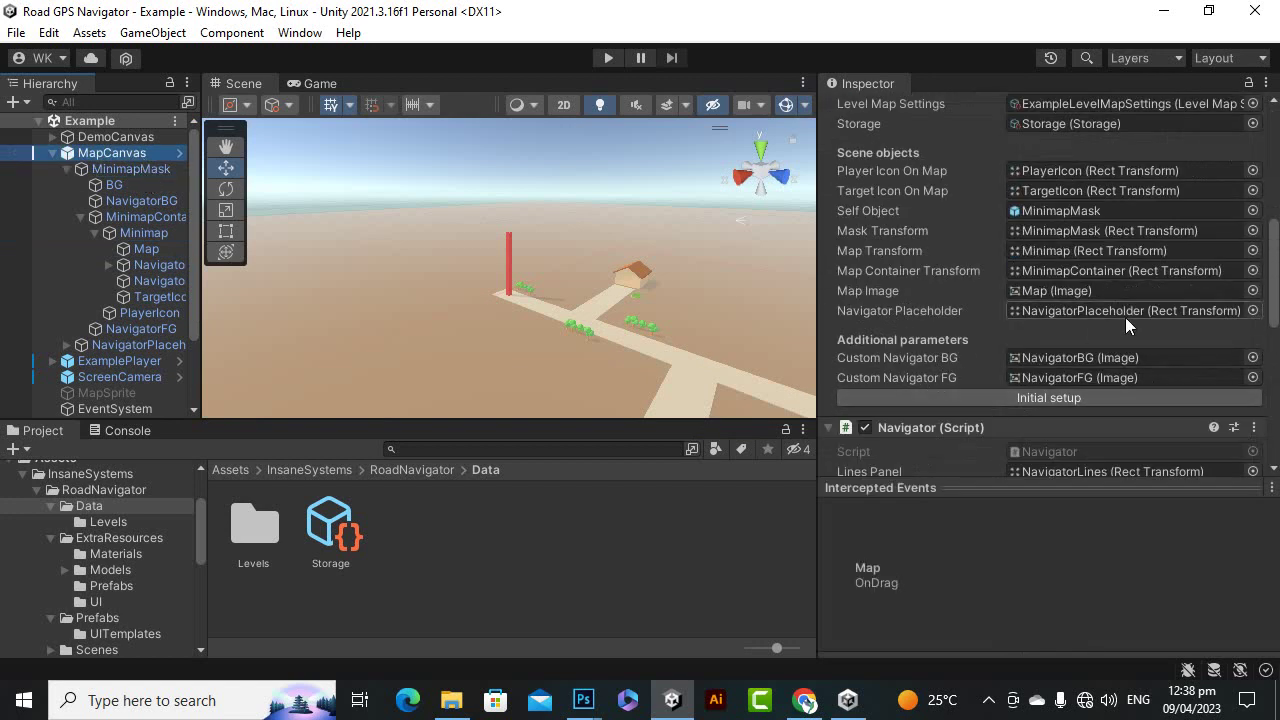
{"action": "scroll", "coordinate": [1124, 312], "scroll_direction": "down", "scroll_amount": 2}
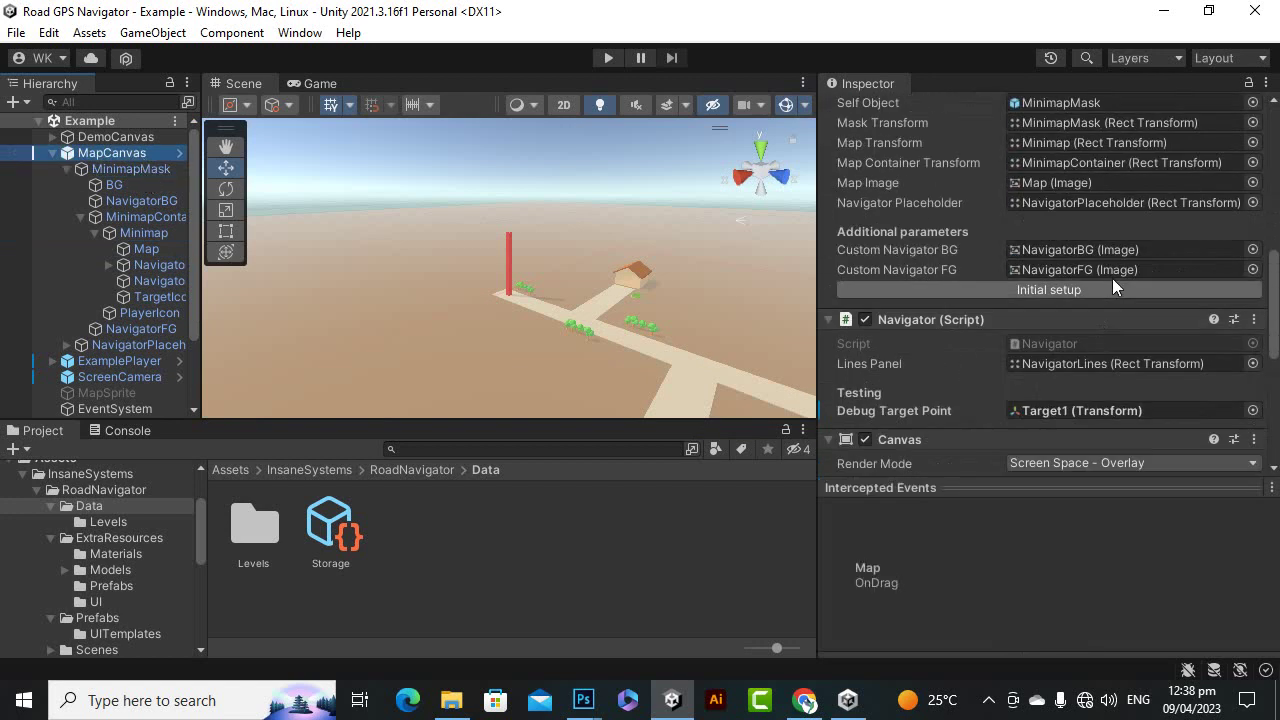
{"action": "scroll", "coordinate": [1020, 332], "scroll_direction": "down", "scroll_amount": 2}
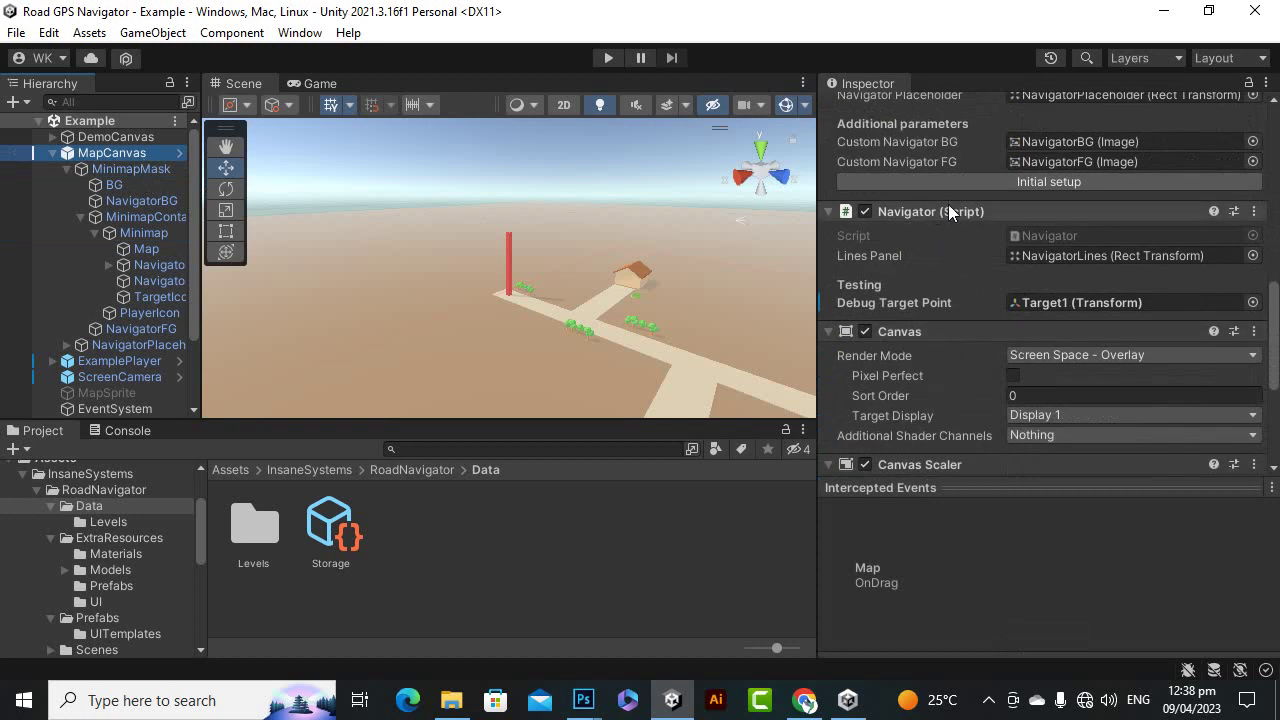
{"action": "left_click", "coordinate": [1055, 302]}
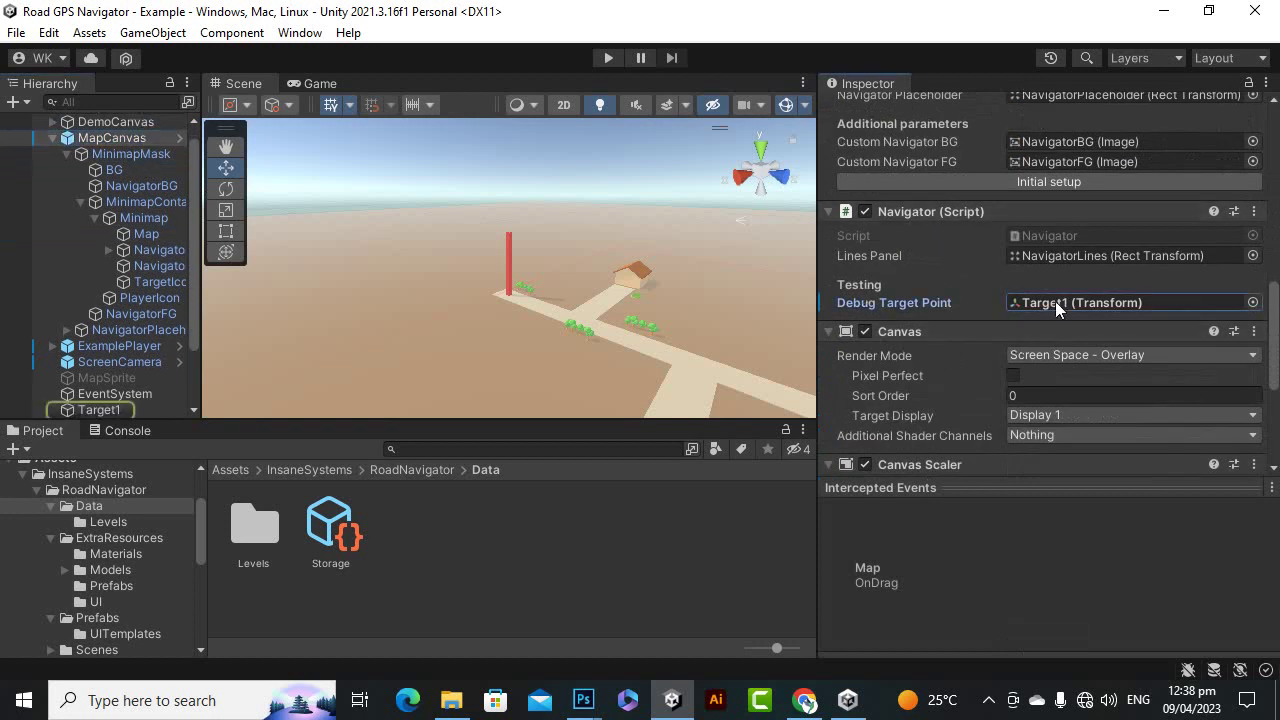
{"action": "scroll", "coordinate": [146, 348], "scroll_direction": "down", "scroll_amount": 2}
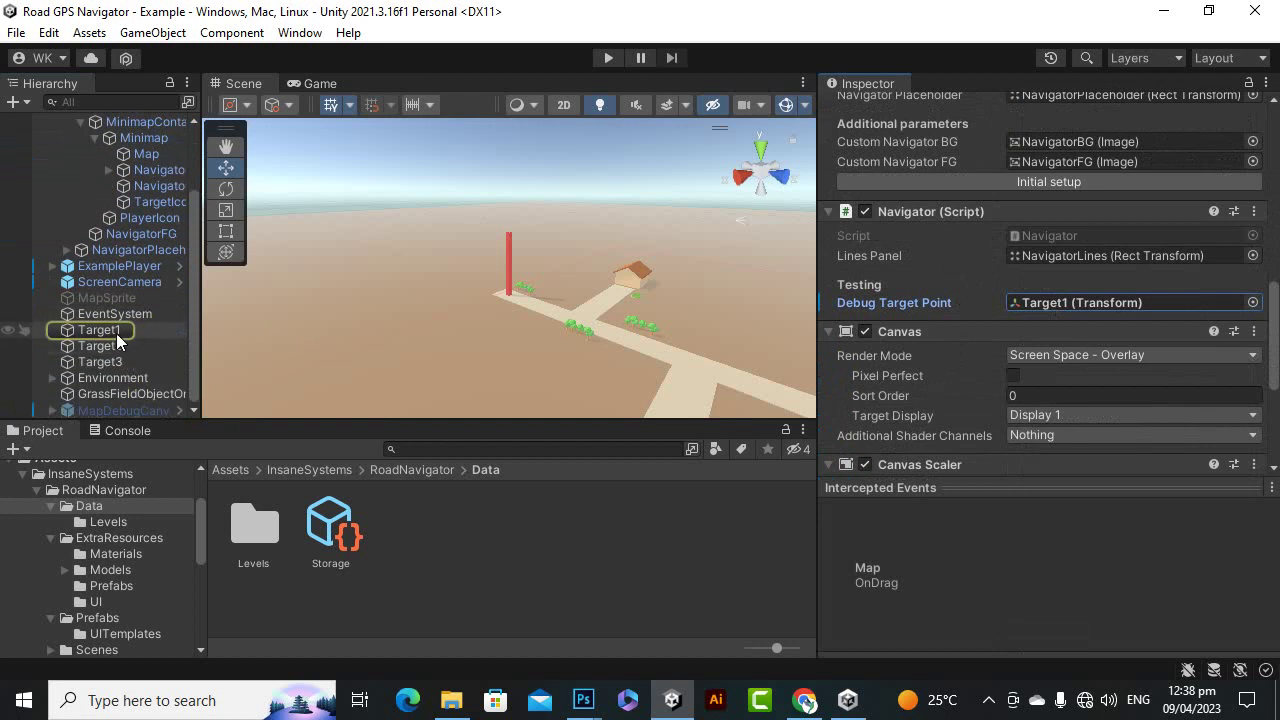
{"action": "left_click", "coordinate": [116, 333]}
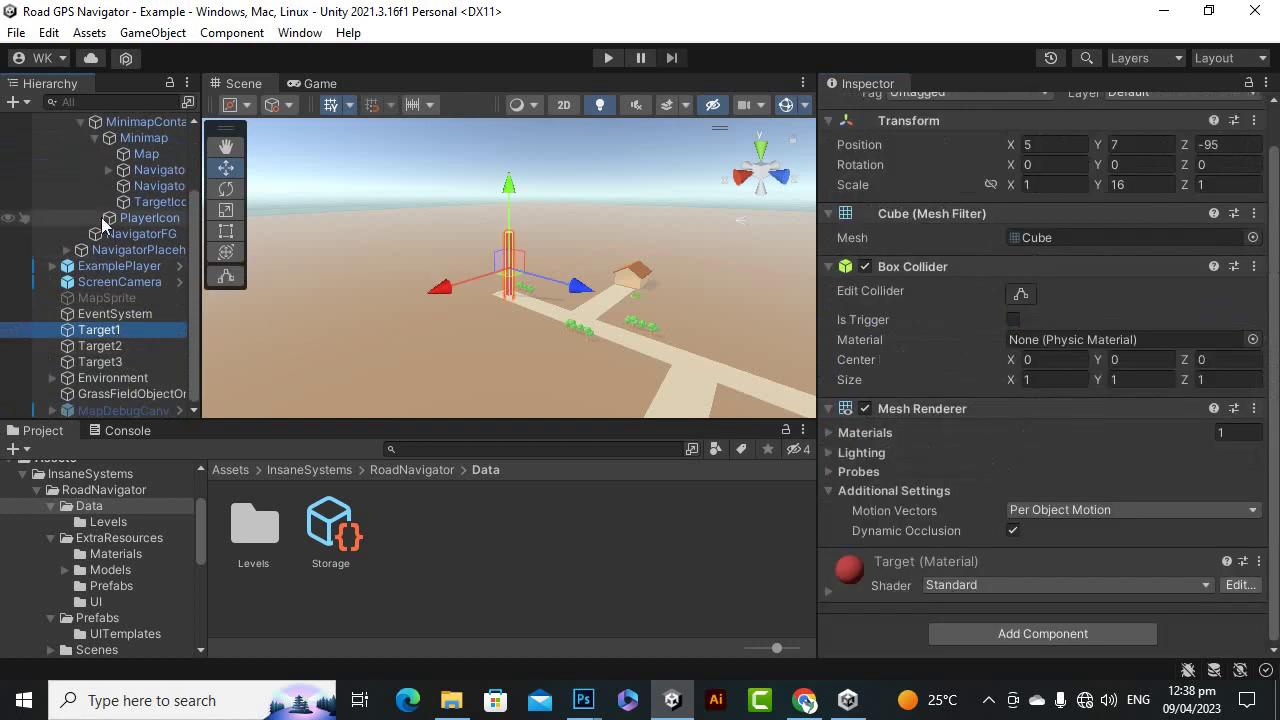
{"action": "scroll", "coordinate": [168, 200], "scroll_direction": "up", "scroll_amount": 3}
Step: Reselect MapCanvas, scroll through its Canvas, Canvas Scaler and Graphic Raycaster, and collapse its children
{"action": "left_click", "coordinate": [112, 152]}
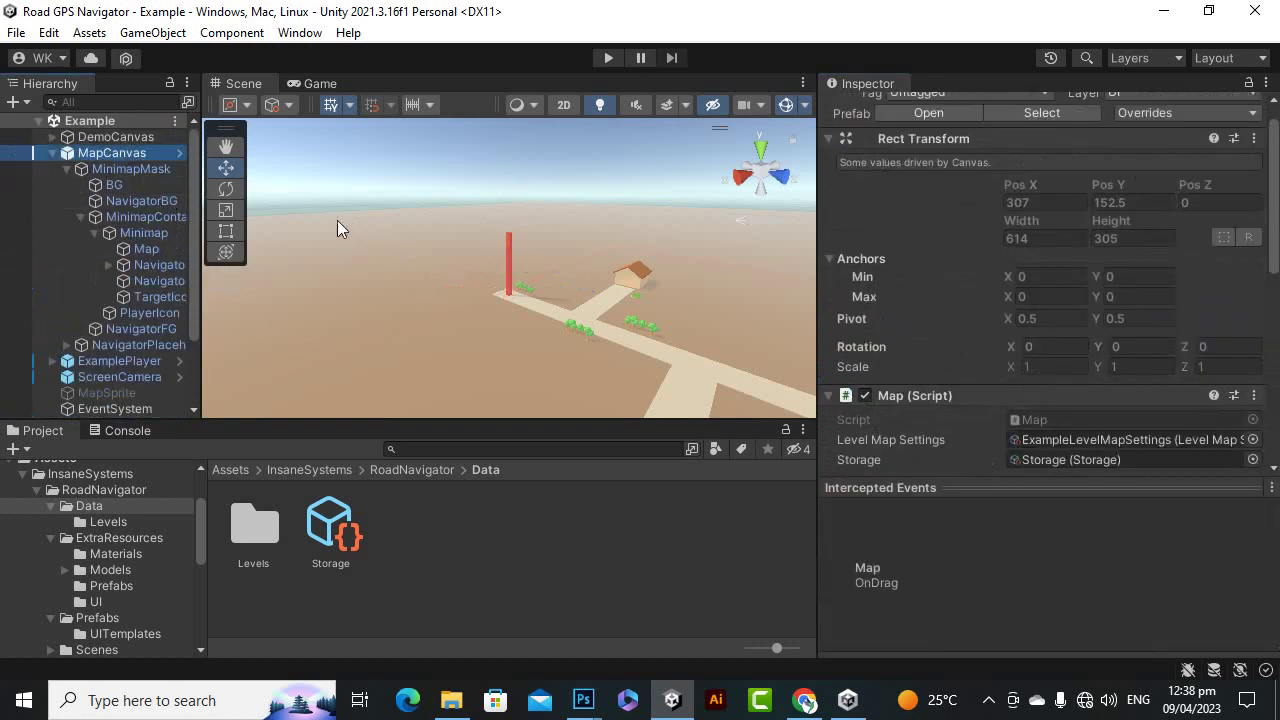
{"action": "scroll", "coordinate": [1102, 354], "scroll_direction": "down", "scroll_amount": 3}
{"action": "scroll", "coordinate": [1101, 352], "scroll_direction": "down", "scroll_amount": 4}
{"action": "scroll", "coordinate": [1085, 362], "scroll_direction": "down", "scroll_amount": 2}
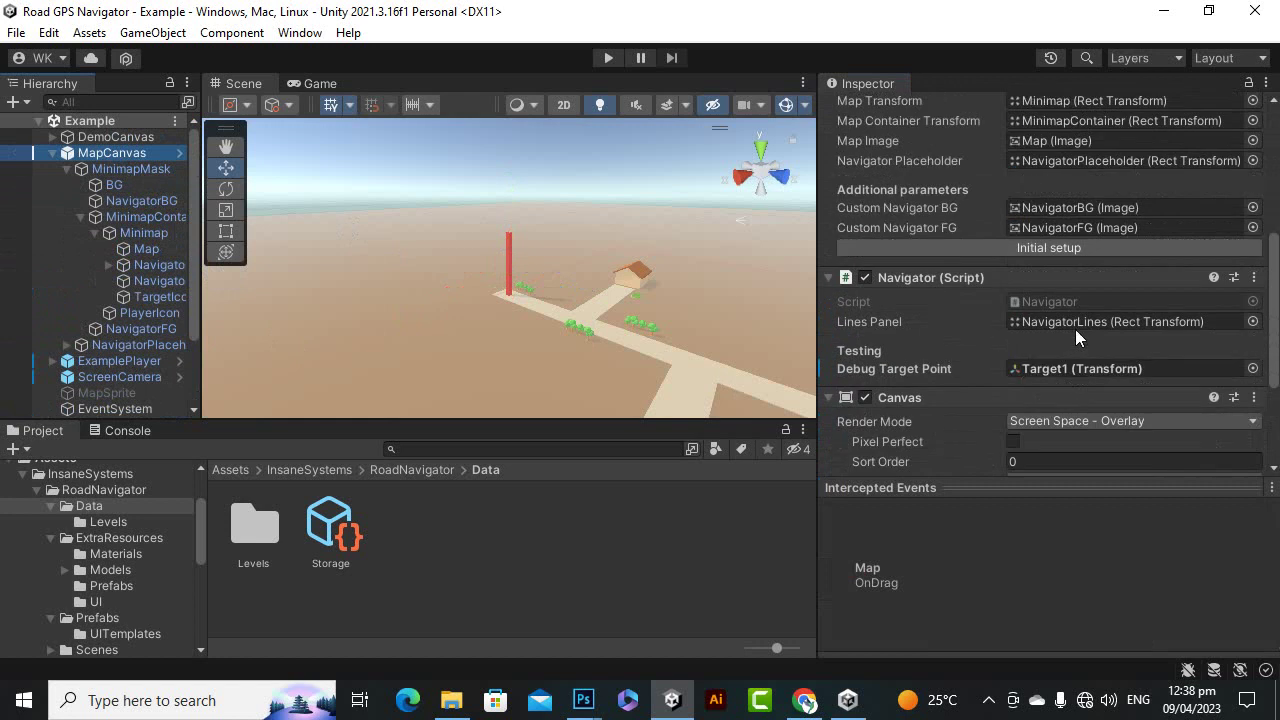
{"action": "scroll", "coordinate": [1046, 331], "scroll_direction": "down", "scroll_amount": 2}
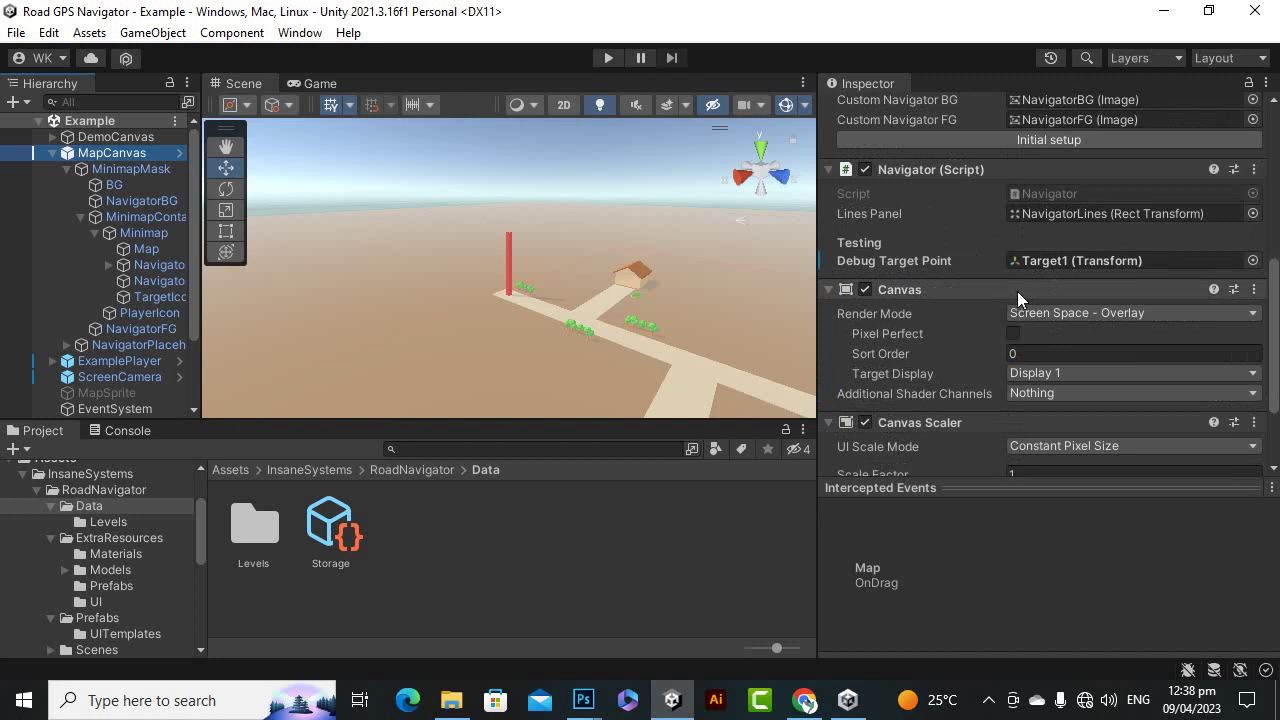
{"action": "scroll", "coordinate": [1020, 280], "scroll_direction": "down", "scroll_amount": 3}
{"action": "scroll", "coordinate": [951, 243], "scroll_direction": "down", "scroll_amount": 1}
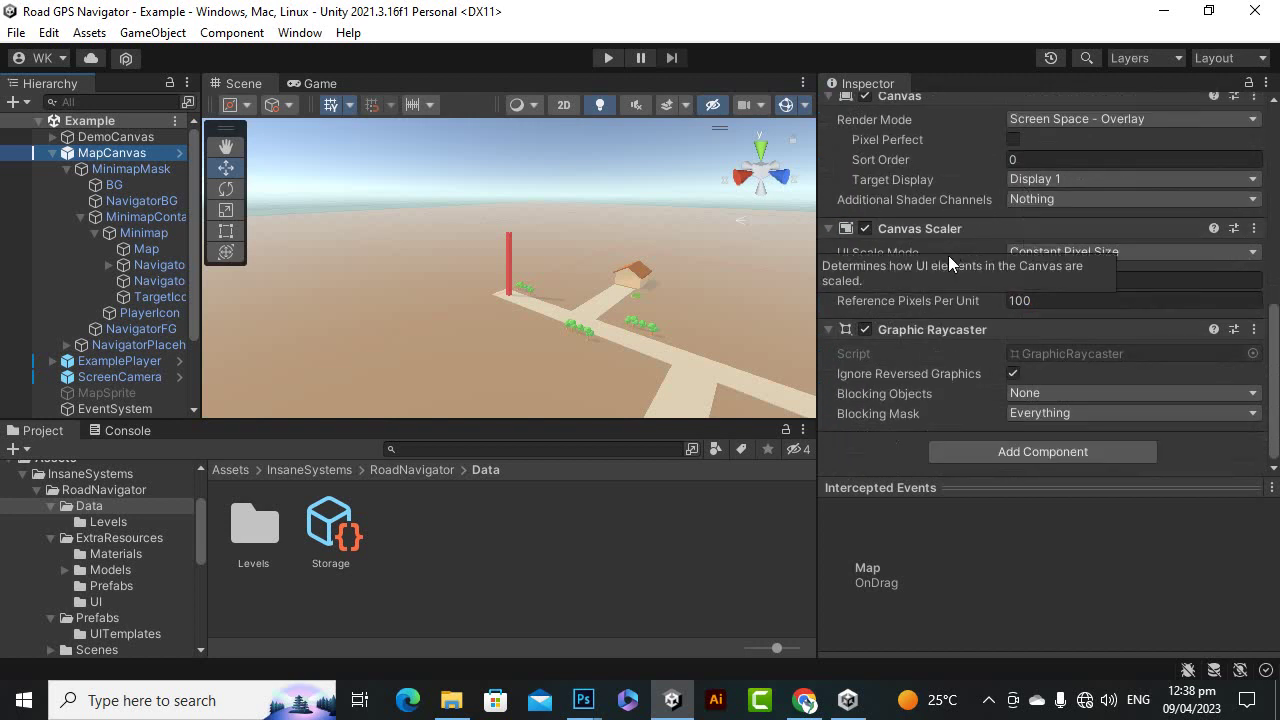
{"action": "scroll", "coordinate": [1039, 412], "scroll_direction": "up", "scroll_amount": 4}
{"action": "scroll", "coordinate": [1039, 412], "scroll_direction": "up", "scroll_amount": 10}
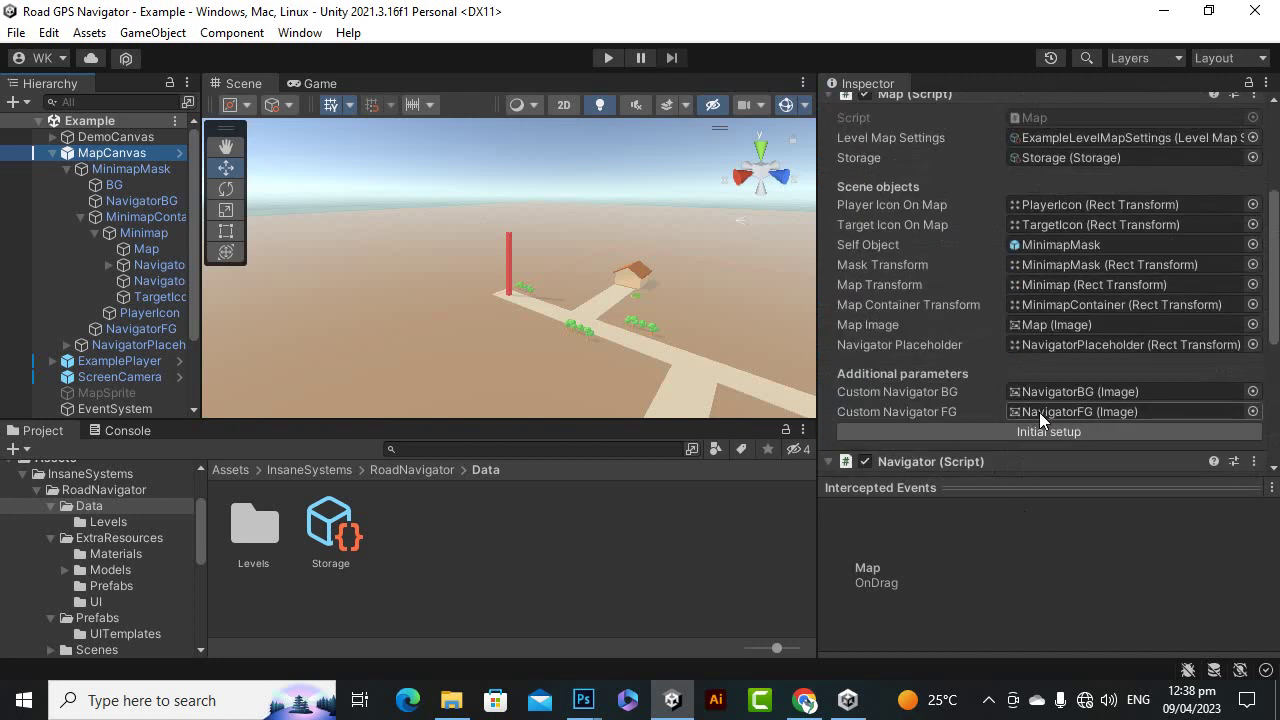
{"action": "scroll", "coordinate": [967, 390], "scroll_direction": "down", "scroll_amount": 2}
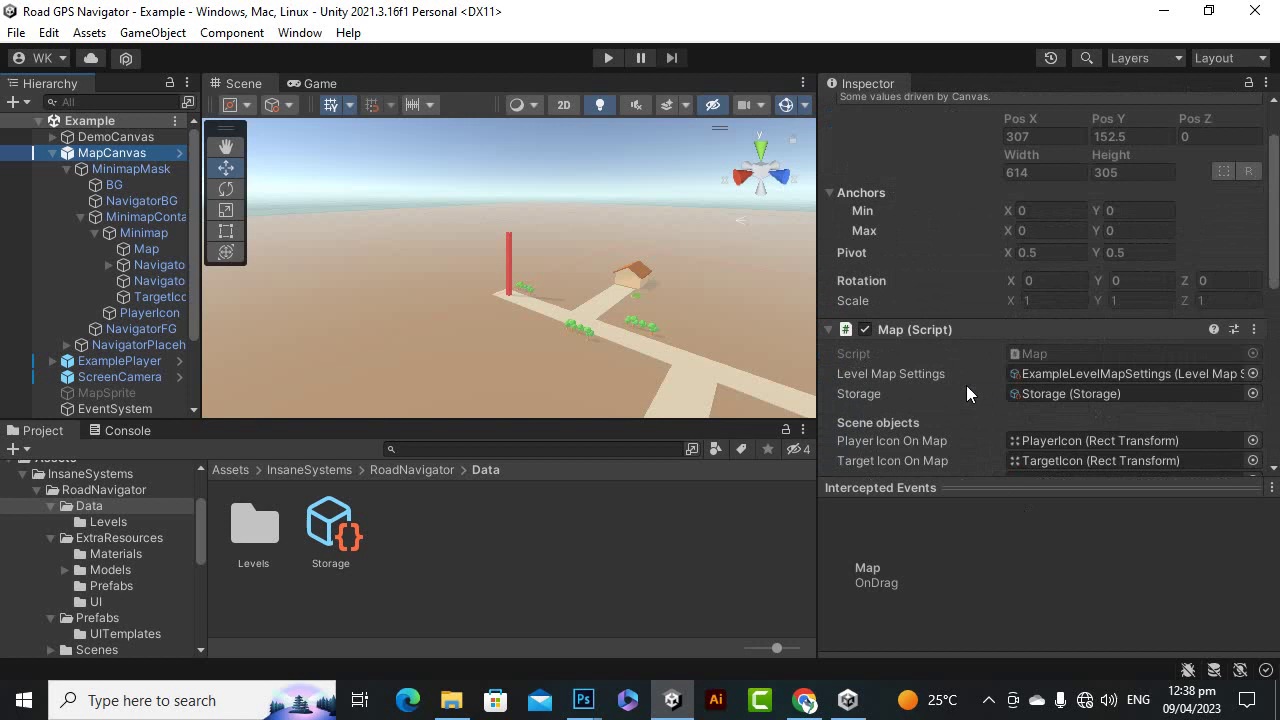
{"action": "scroll", "coordinate": [1011, 384], "scroll_direction": "up", "scroll_amount": 2}
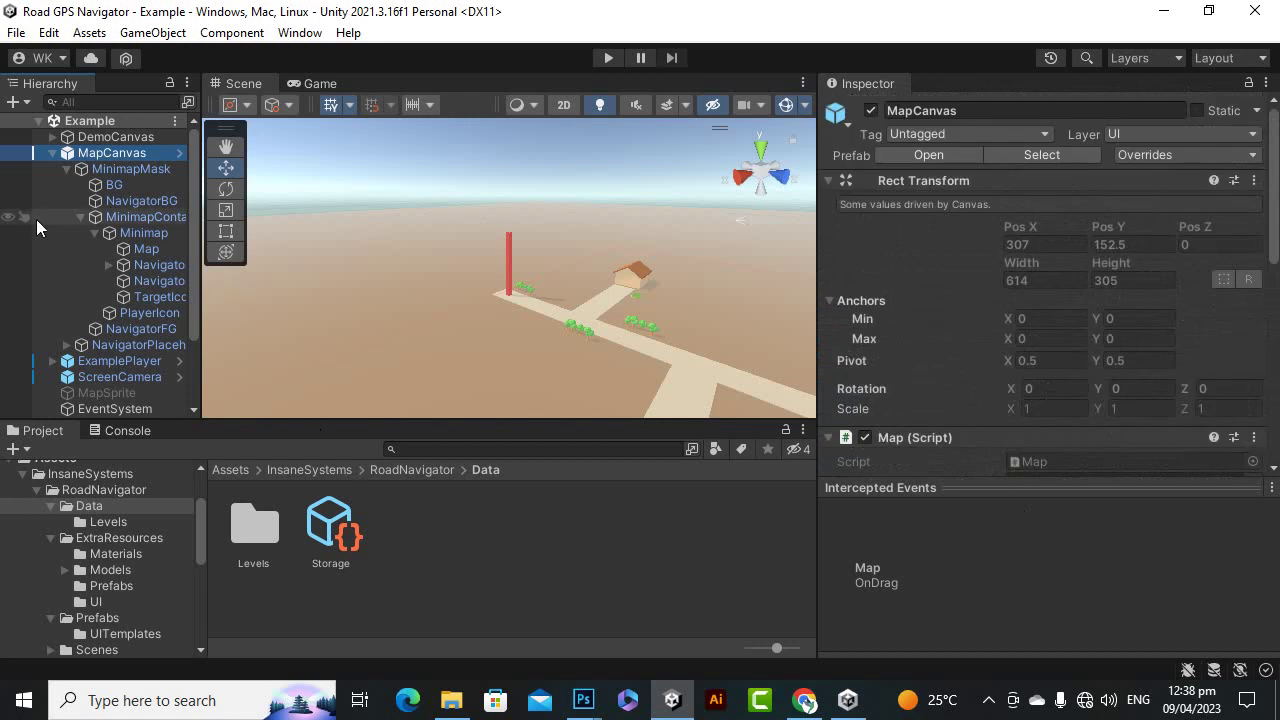
{"action": "left_click", "coordinate": [53, 152]}
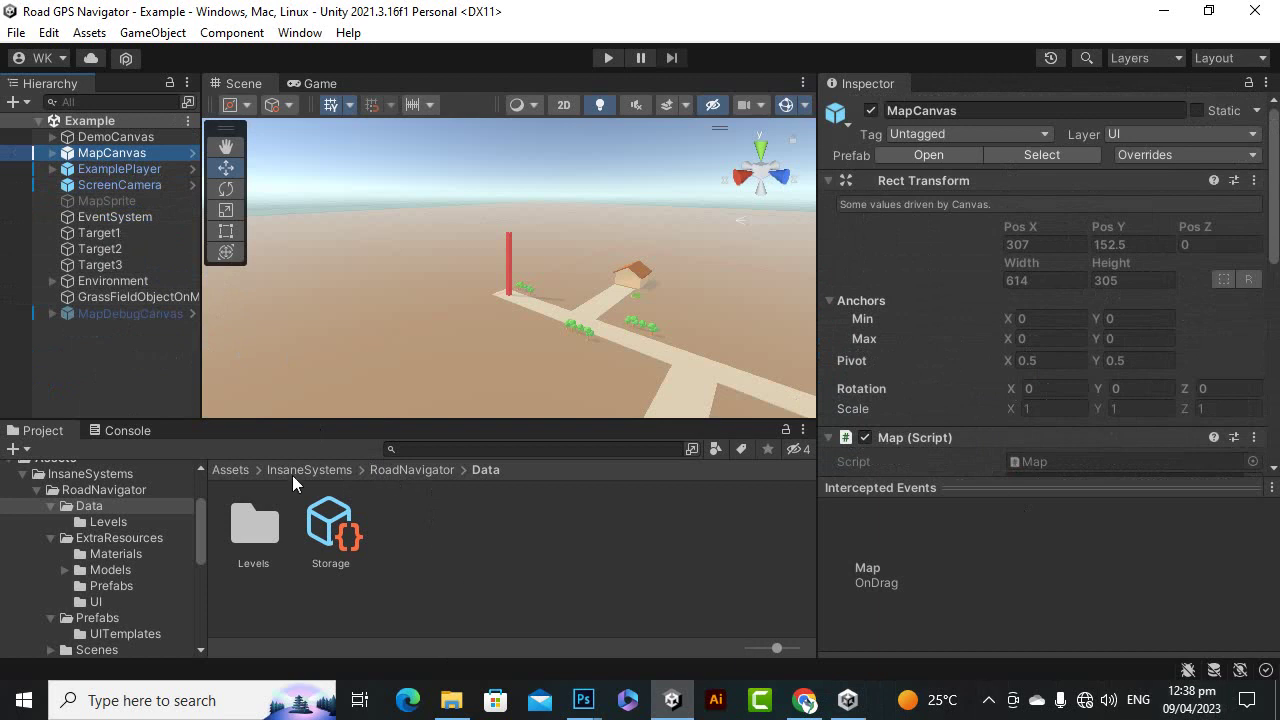
Step: Go to Assets/InsaneSystems/RoadNavigator/Prefabs and drag the MapCanvas prefab into the Hierarchy
{"action": "left_click", "coordinate": [230, 469]}
{"action": "double_click", "coordinate": [255, 525]}
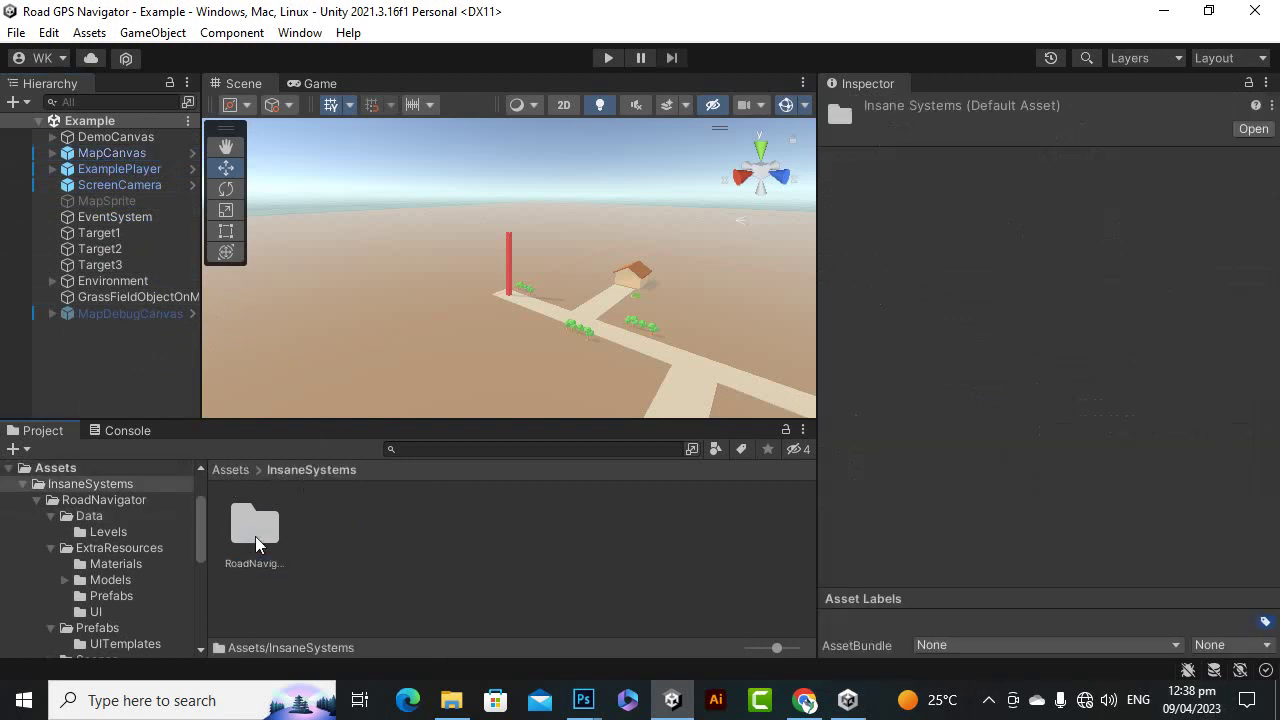
{"action": "left_click", "coordinate": [988, 700]}
{"action": "double_click", "coordinate": [255, 525]}
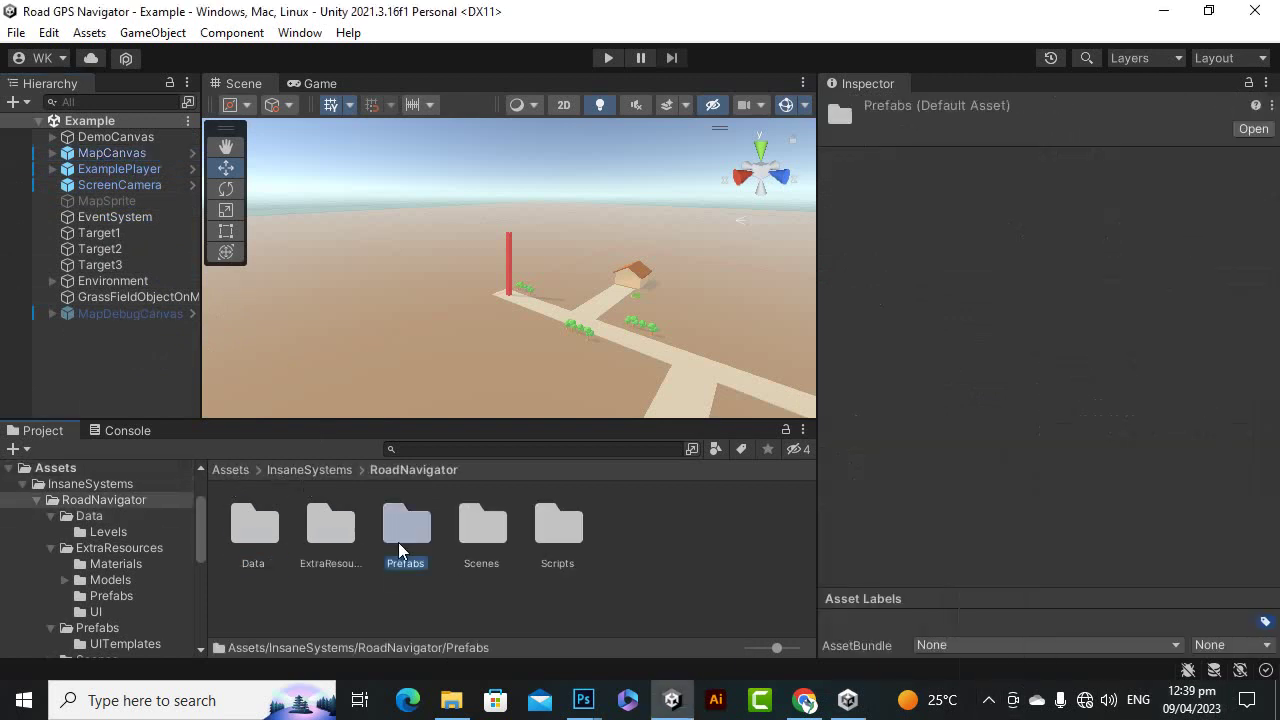
{"action": "double_click", "coordinate": [406, 523]}
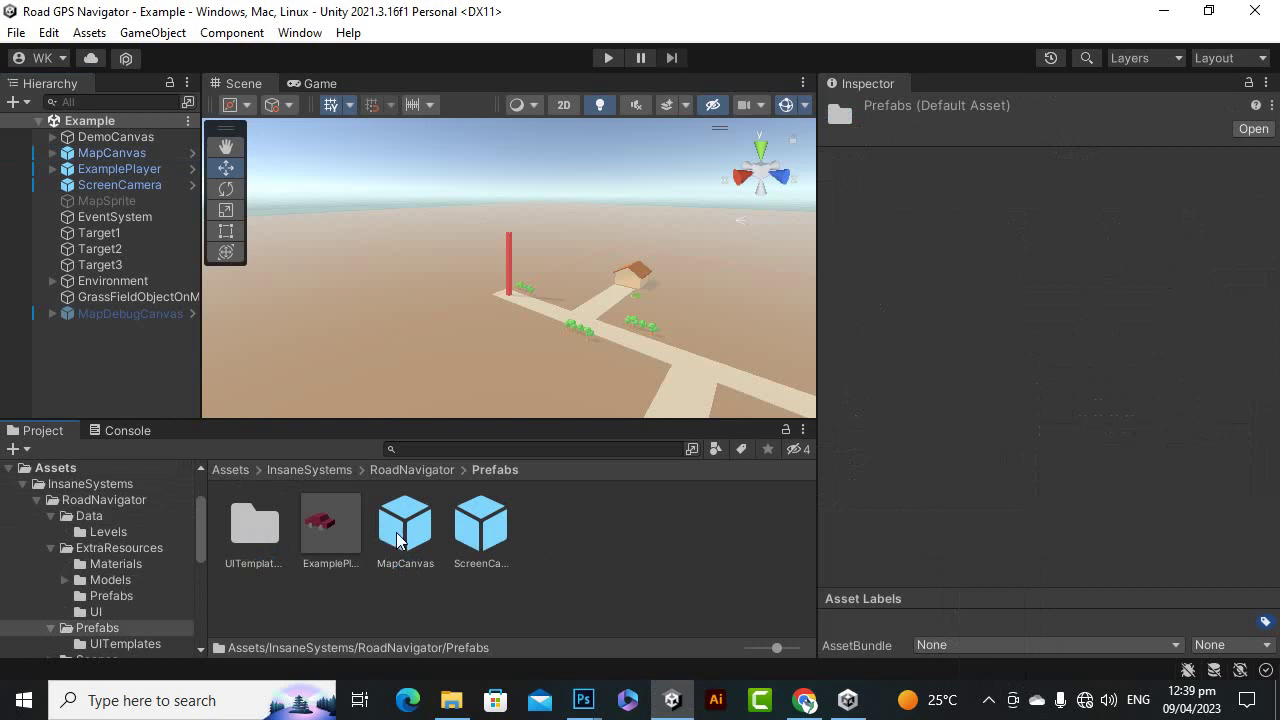
{"action": "left_click_drag", "start_coordinate": [405, 525], "coordinate": [96, 334]}
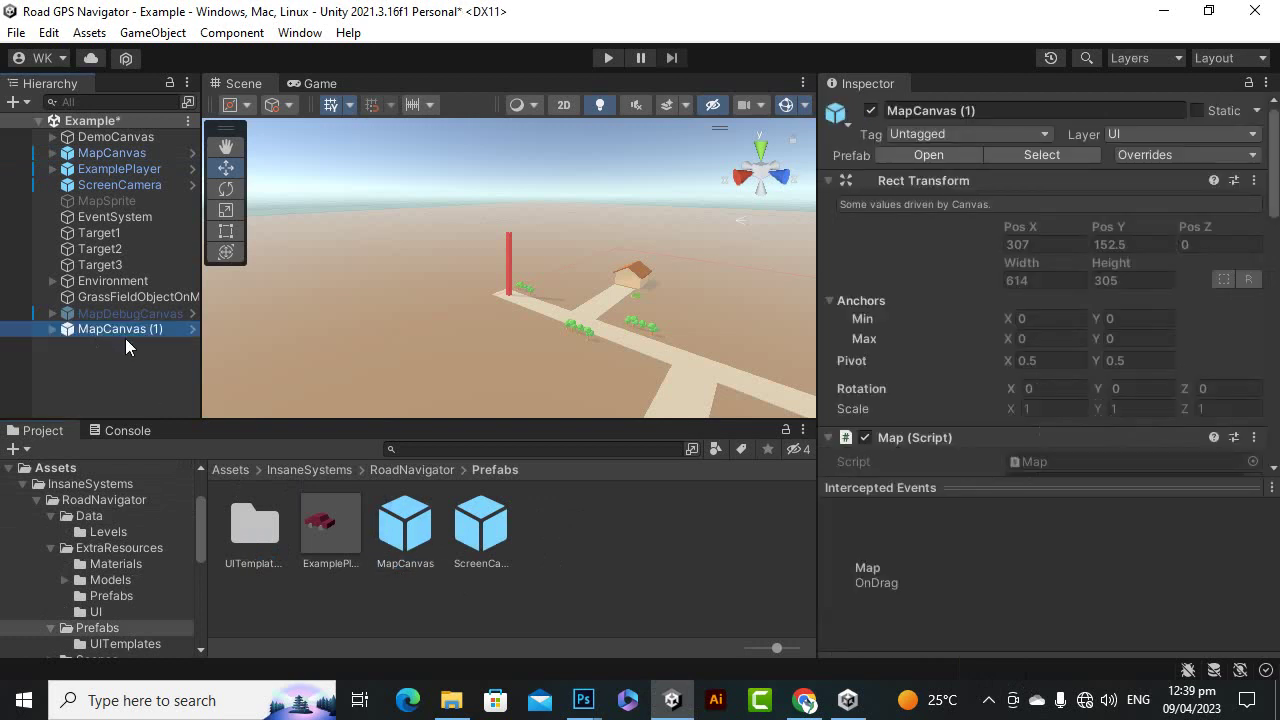
Step: Expand and collapse MapCanvas (1), then select it to check its Debug Target Point is None
{"action": "scroll", "coordinate": [965, 425], "scroll_direction": "down", "scroll_amount": 8}
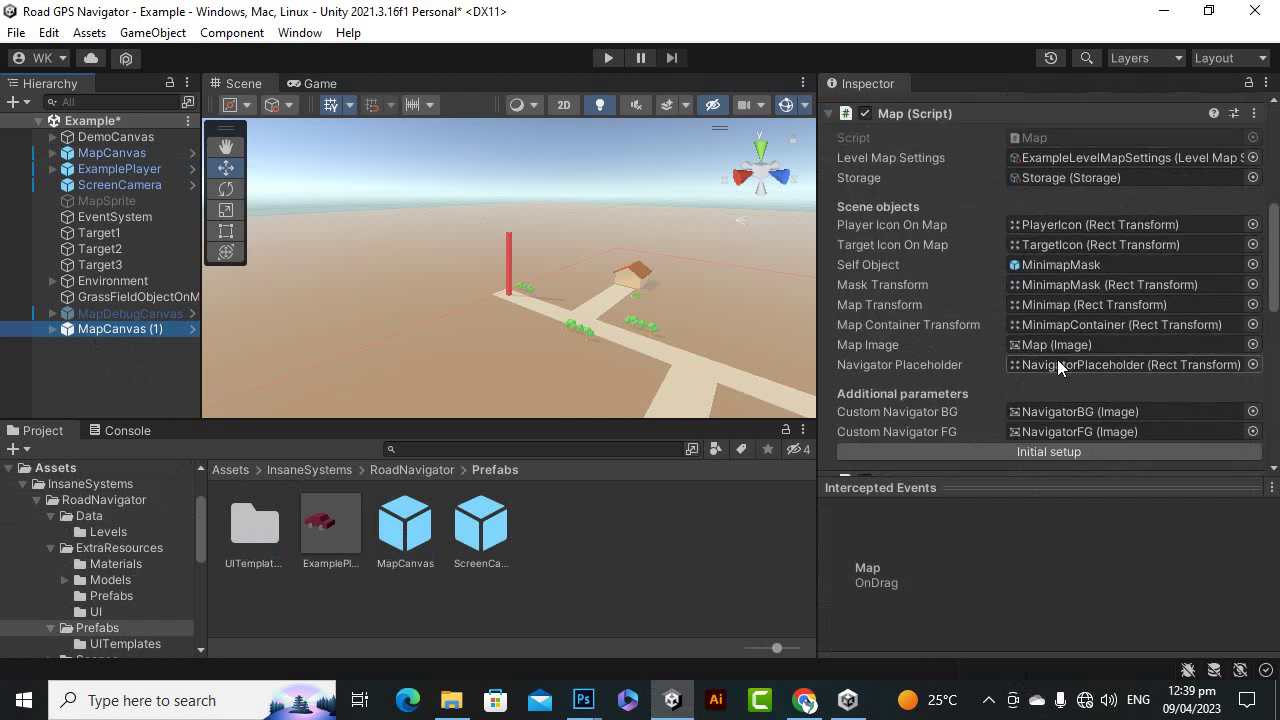
{"action": "left_click", "coordinate": [53, 329]}
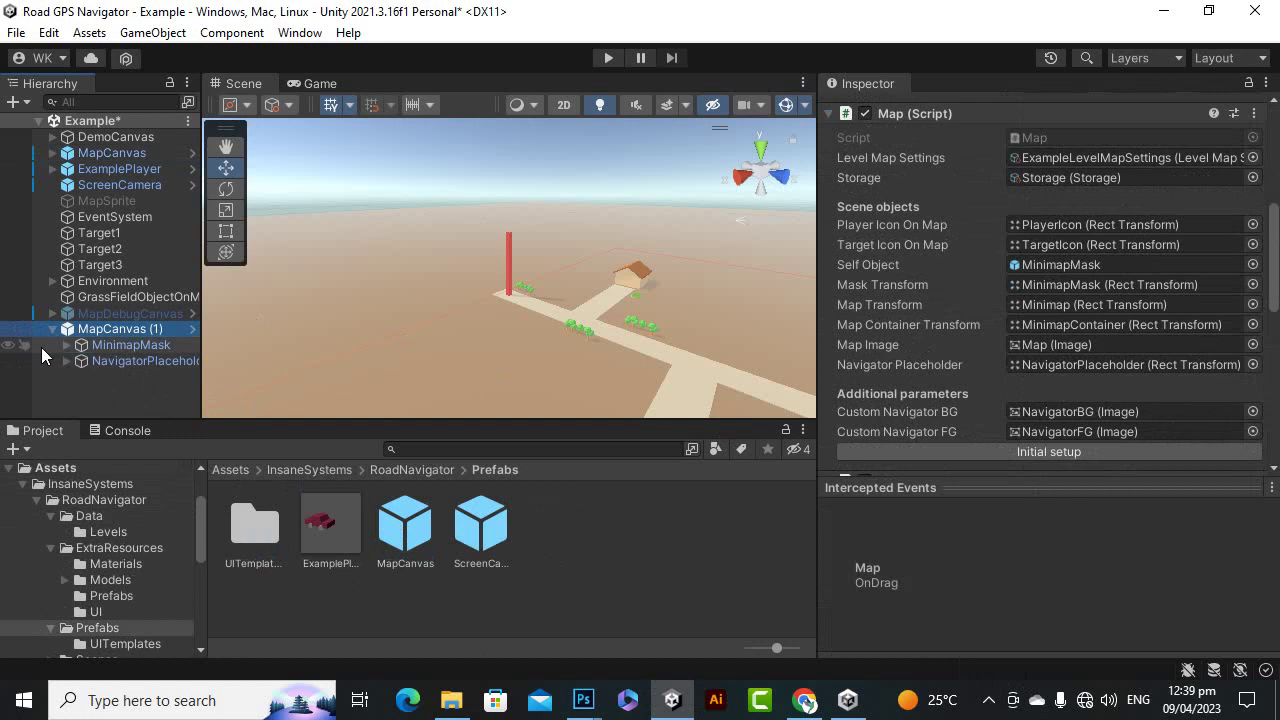
{"action": "left_click", "coordinate": [53, 329]}
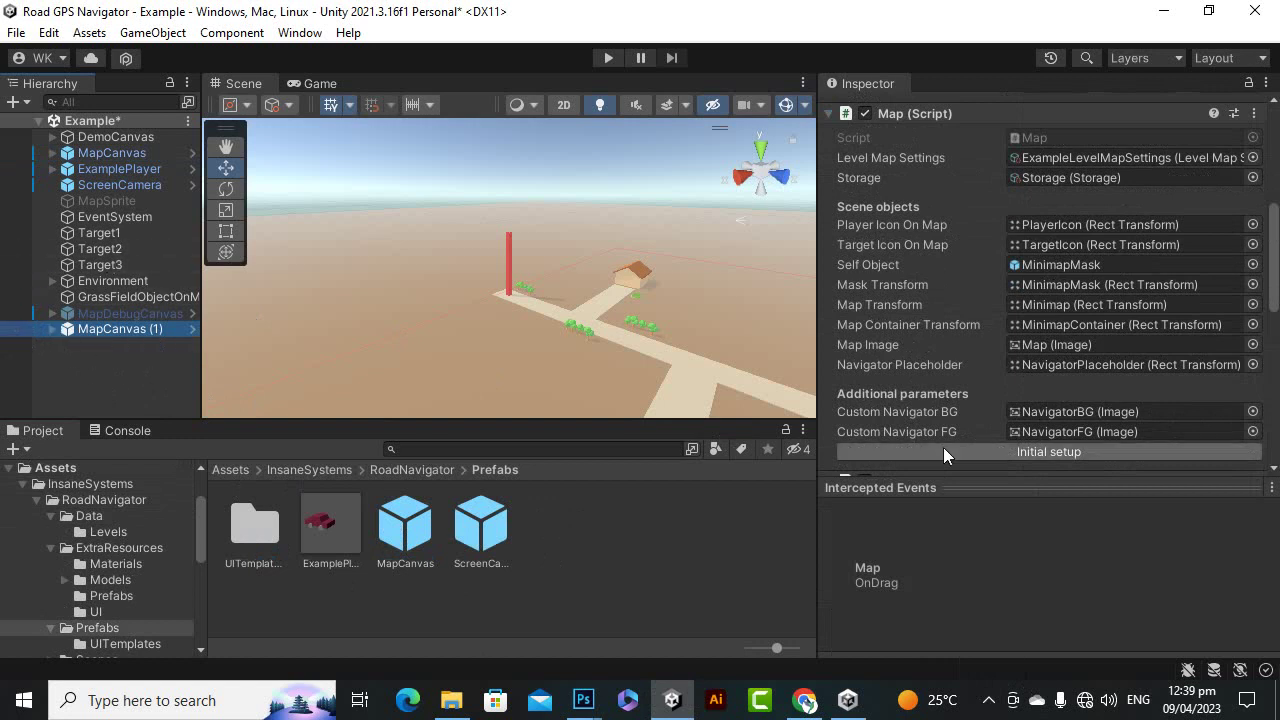
{"action": "scroll", "coordinate": [1050, 373], "scroll_direction": "down", "scroll_amount": 3}
{"action": "scroll", "coordinate": [1050, 373], "scroll_direction": "down", "scroll_amount": 3}
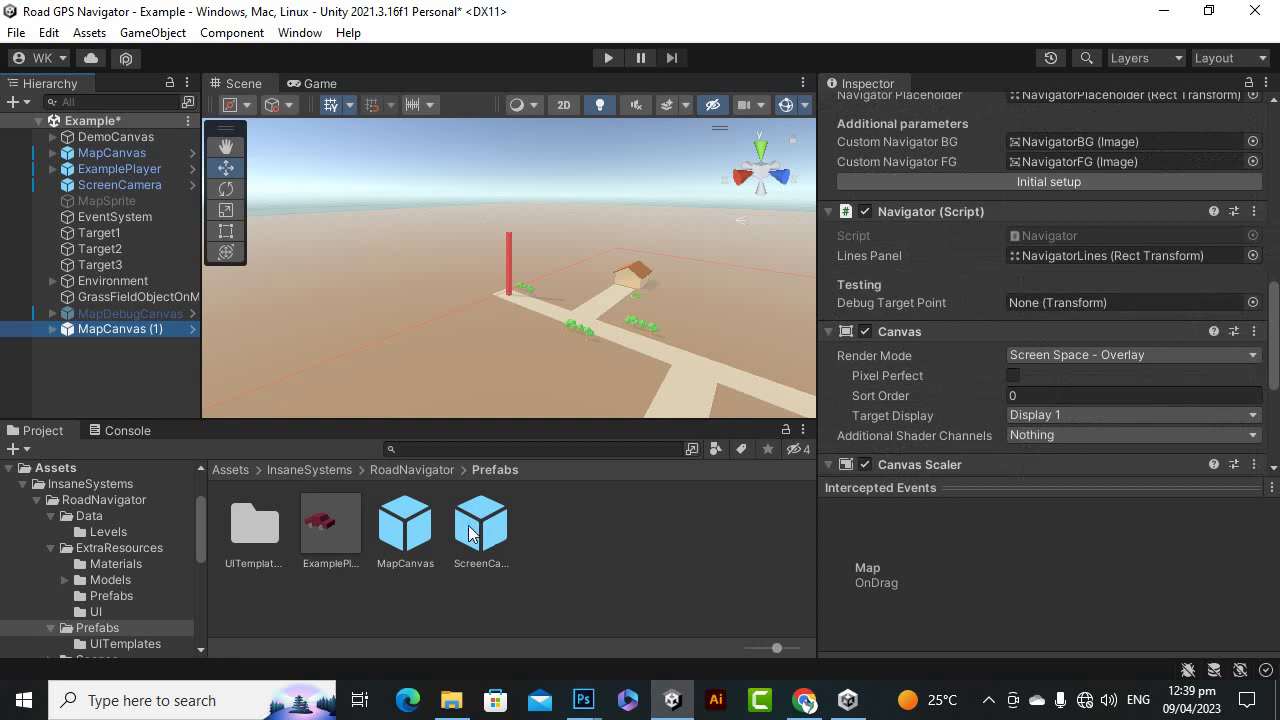
{"action": "left_click", "coordinate": [232, 528]}
{"action": "left_click", "coordinate": [381, 628]}
{"action": "left_click", "coordinate": [112, 326]}
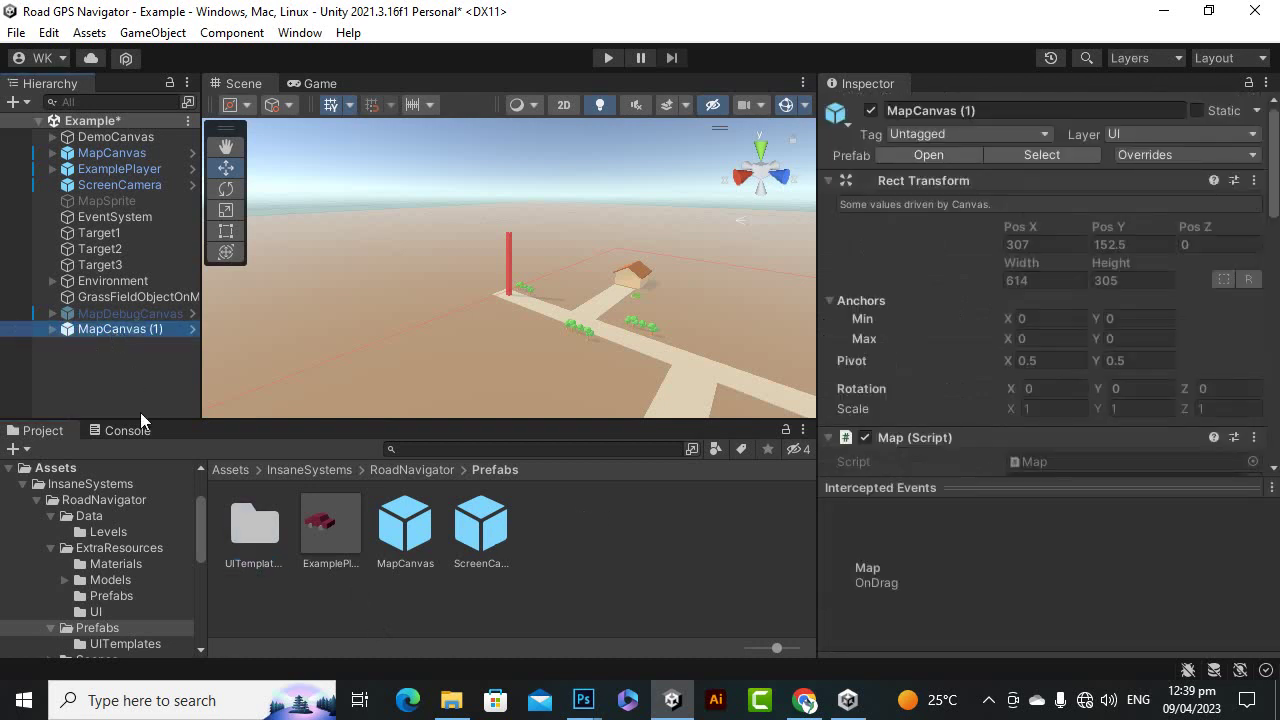
Step: Delete MapCanvas (1), widen the Scene view, and return the Project window to Assets
{"action": "key", "text": "Delete"}
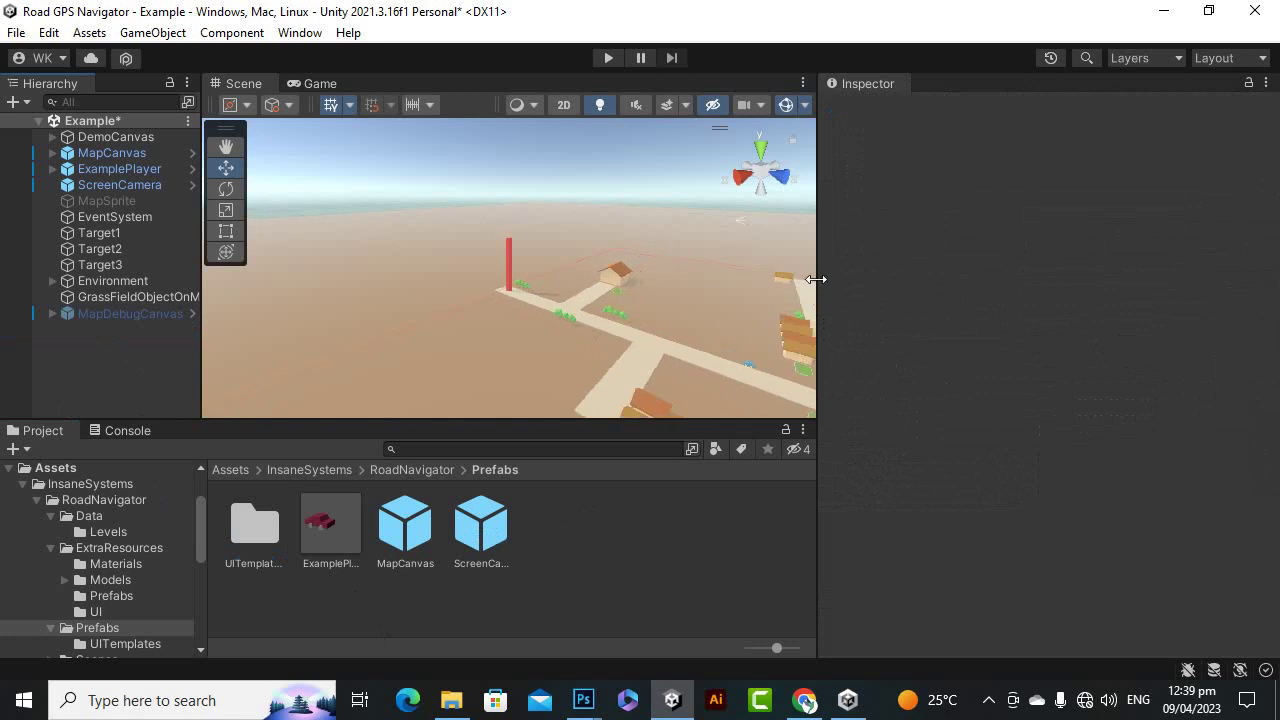
{"action": "left_click_drag", "start_coordinate": [817, 281], "coordinate": [1128, 302]}
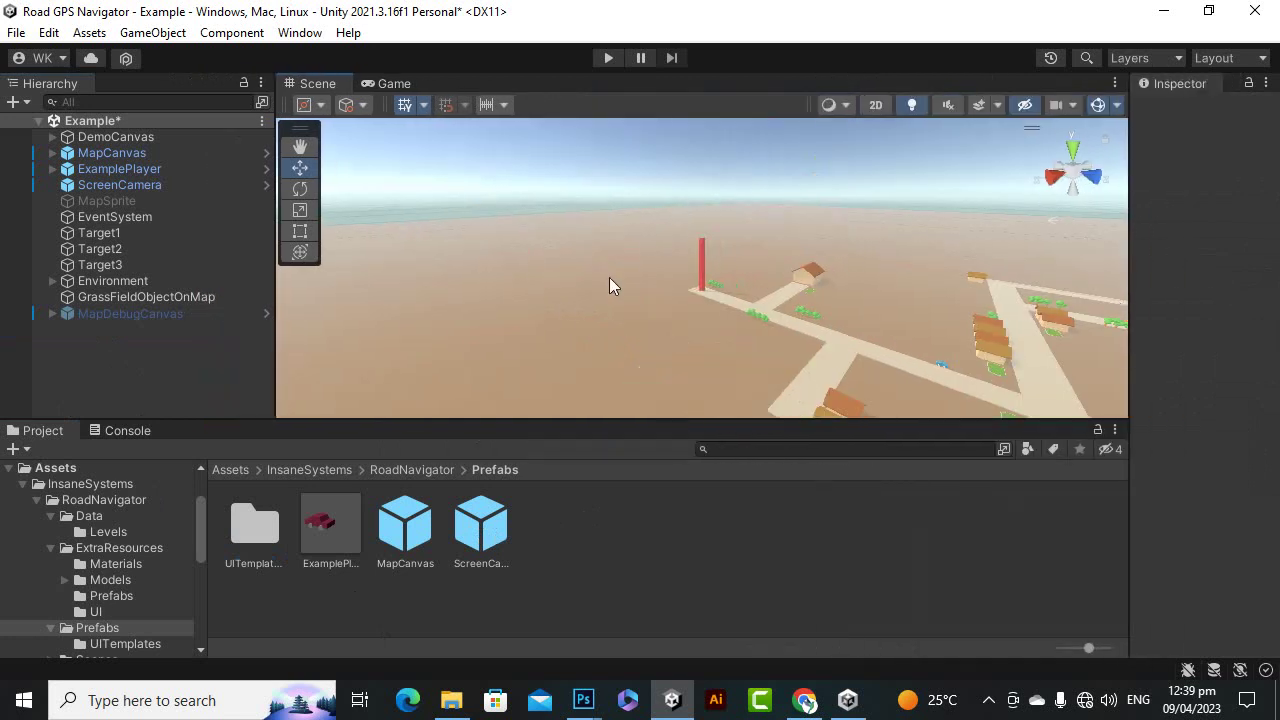
{"action": "left_click", "coordinate": [230, 470]}
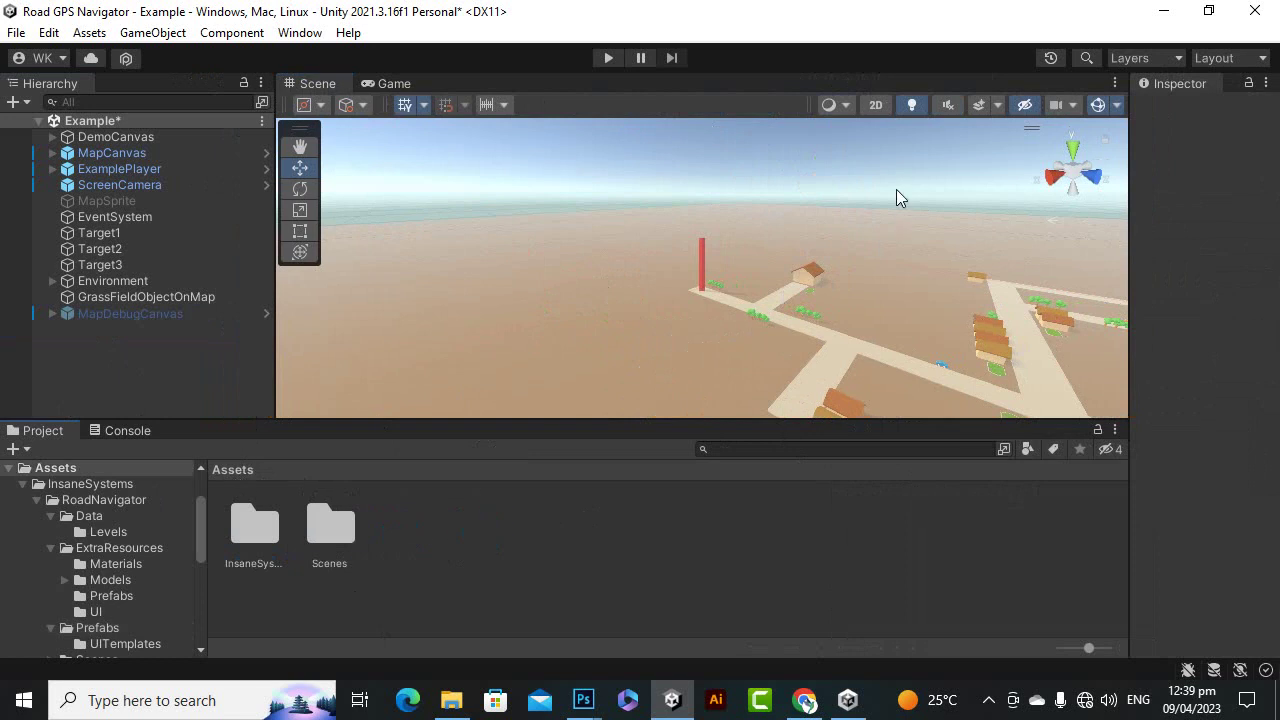